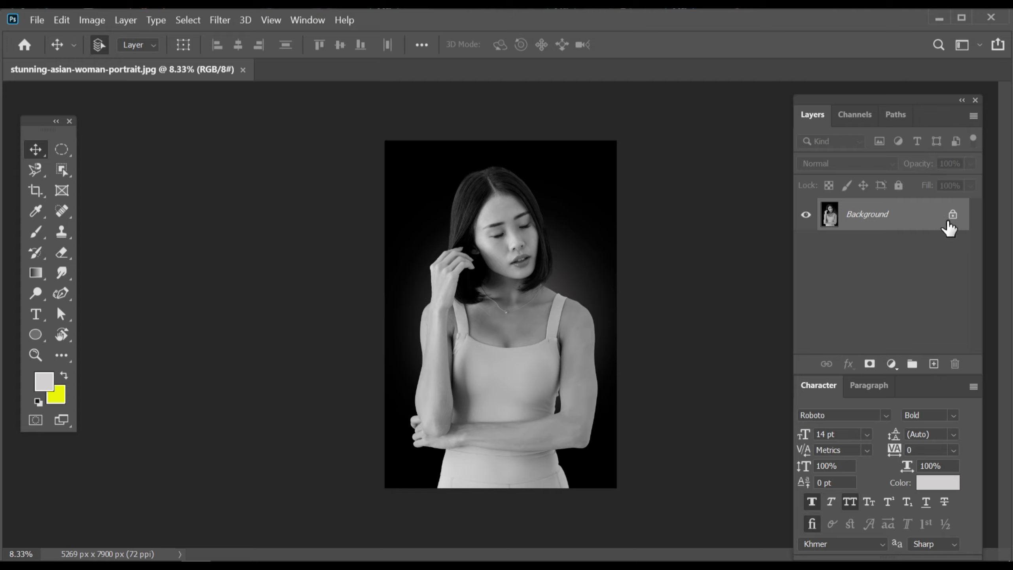
- Unlock the Background layer and start a Pen tool shape with an anchor at the image's upper edge, above the woman's head
left_click(952, 216)
left_click_drag(514, 385, 519, 394)
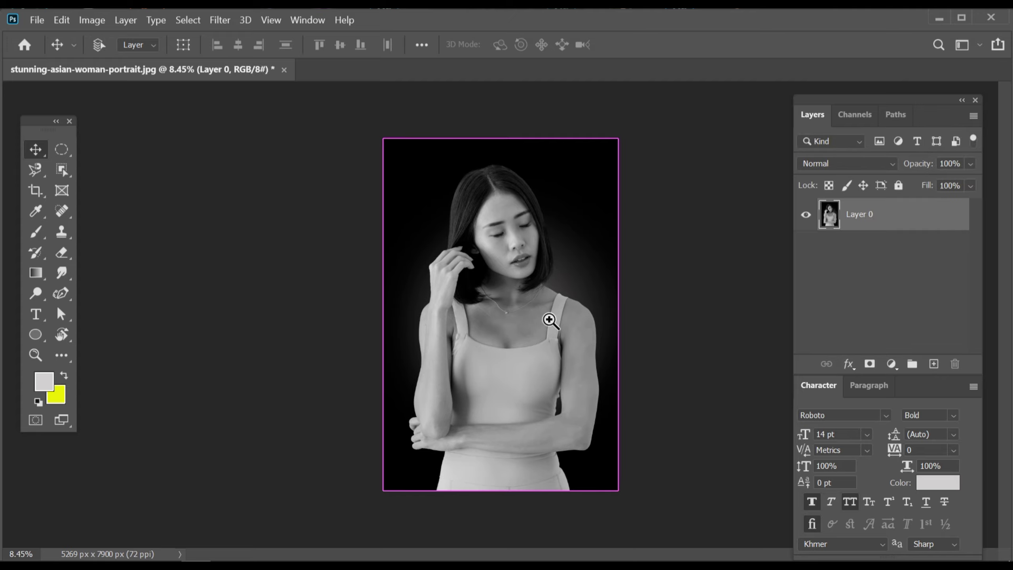
left_click_drag(60, 294, 119, 299)
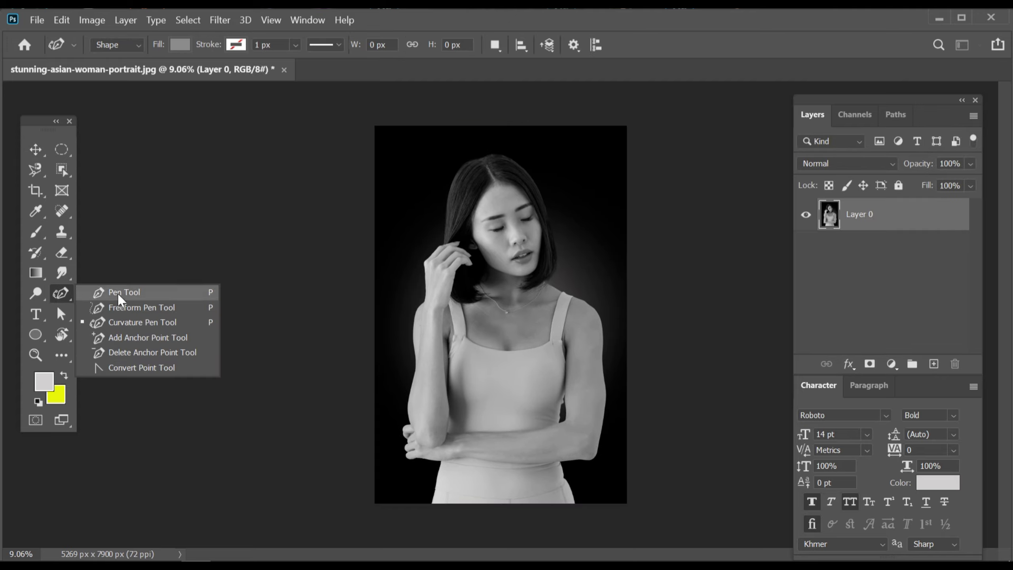
scroll(503, 208, "up", 2)
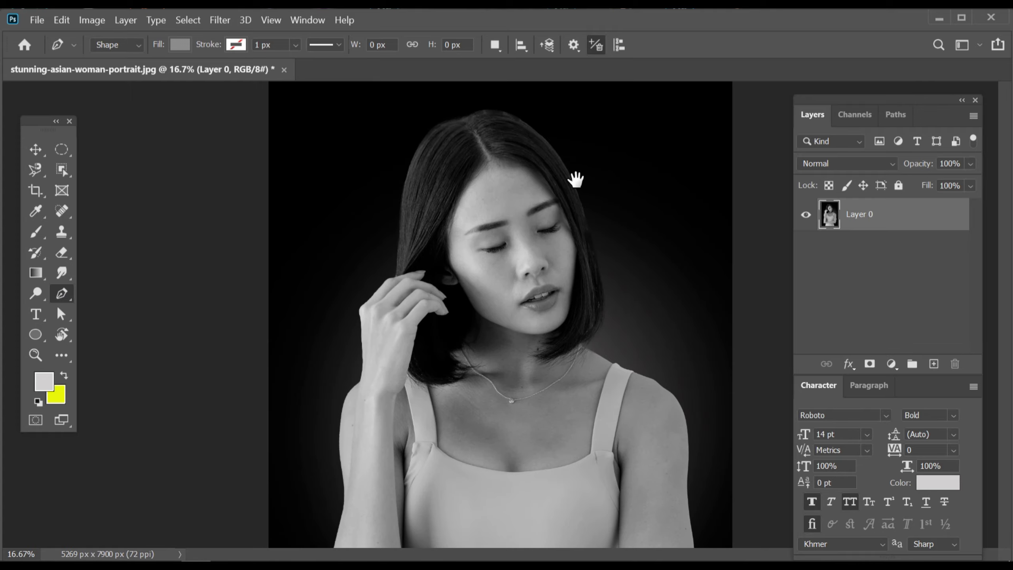
scroll(493, 235, "up", 4)
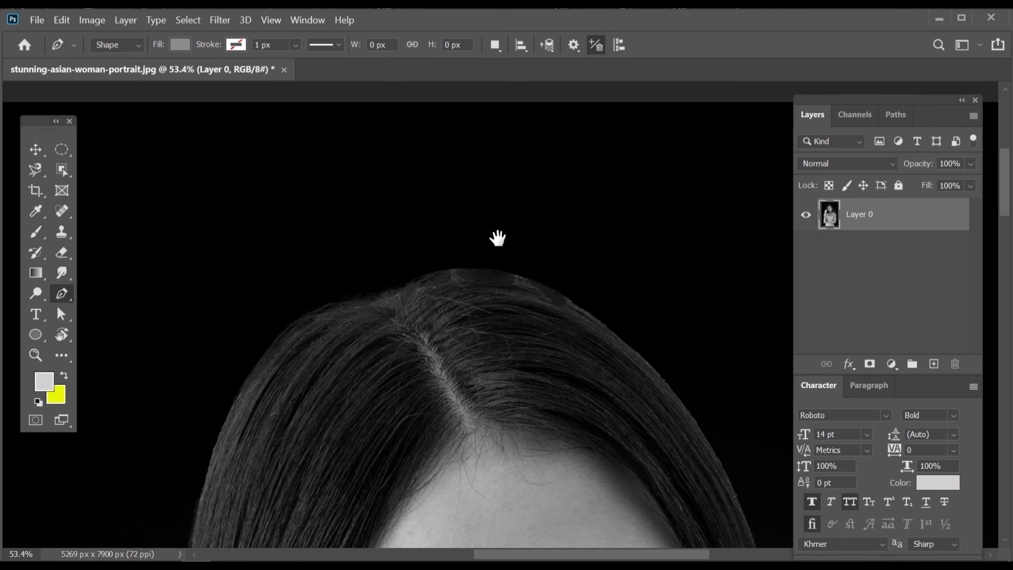
scroll(497, 239, "up", 2)
left_click(470, 160)
scroll(493, 215, "down", 4)
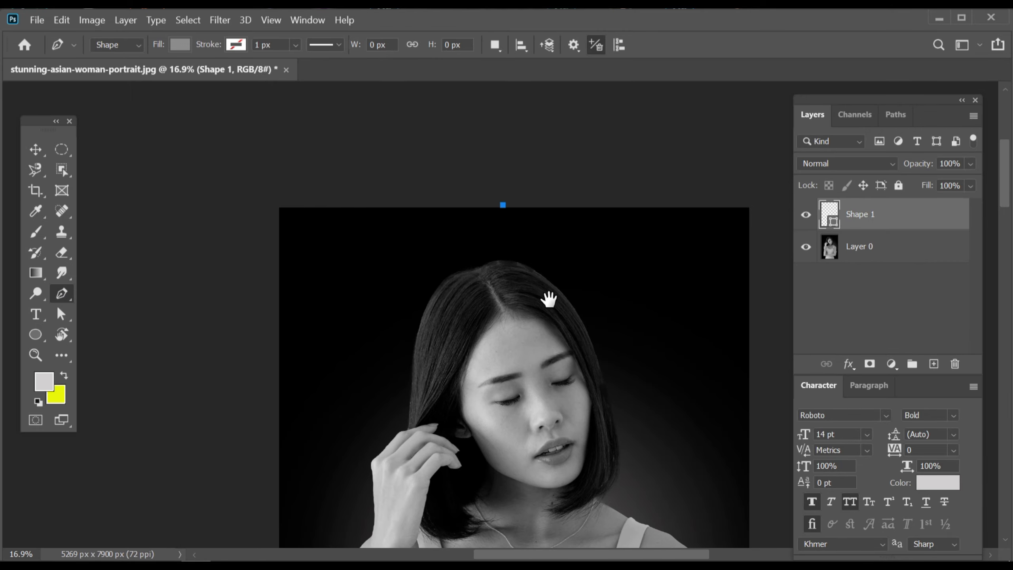
left_click_drag(549, 298, 543, 233)
- Draw the path as a wavy curve down through the forehead and face to the upper chest, ending with a corner anchor
left_click_drag(491, 196, 530, 258)
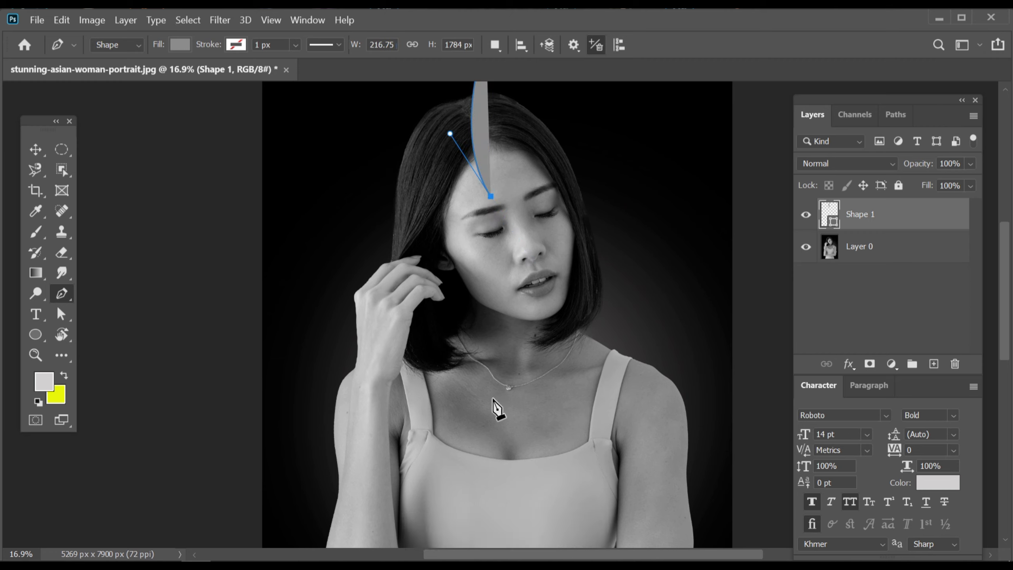
left_click_drag(493, 398, 423, 478)
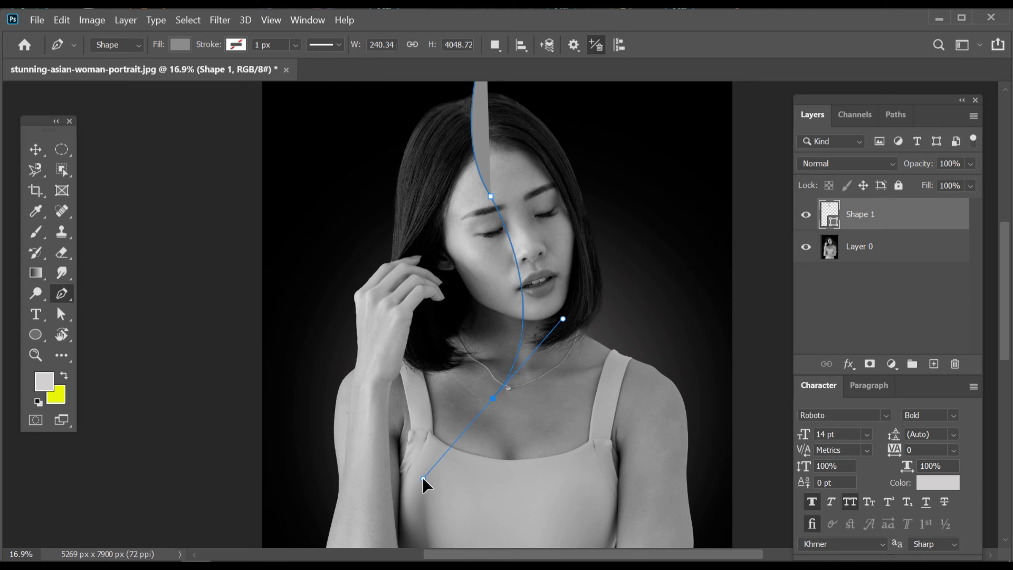
scroll(544, 249, "down", 3)
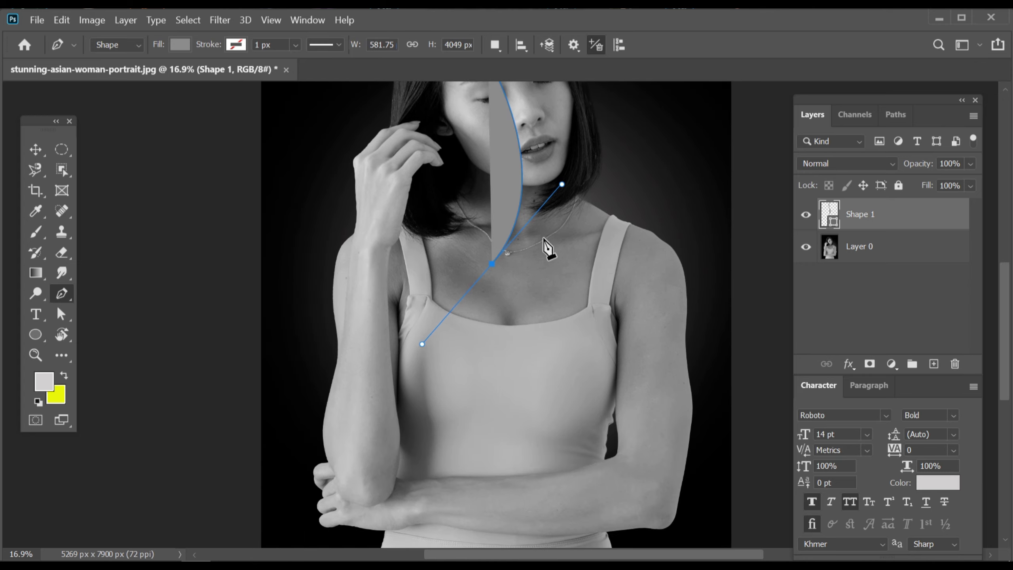
left_click(492, 264, "alt")
- Continue the wavy path from the chest through the waist to just below the image's lower edge
left_click_drag(505, 482, 542, 307)
scroll(539, 315, "down", 4)
scroll(552, 297, "up", 3)
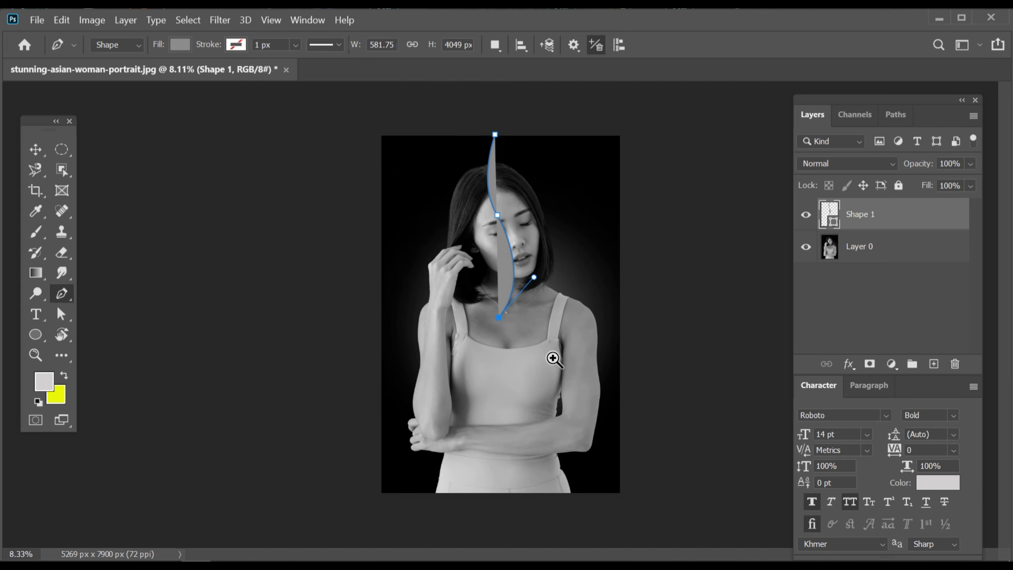
left_click_drag(517, 444, 562, 486)
left_click(517, 444, "alt")
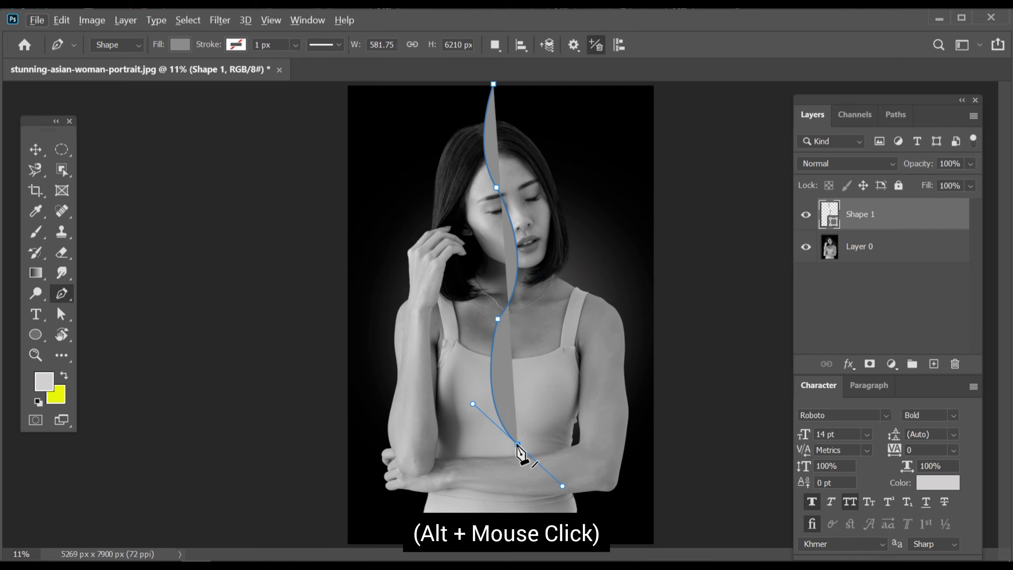
scroll(516, 423, "up", 3)
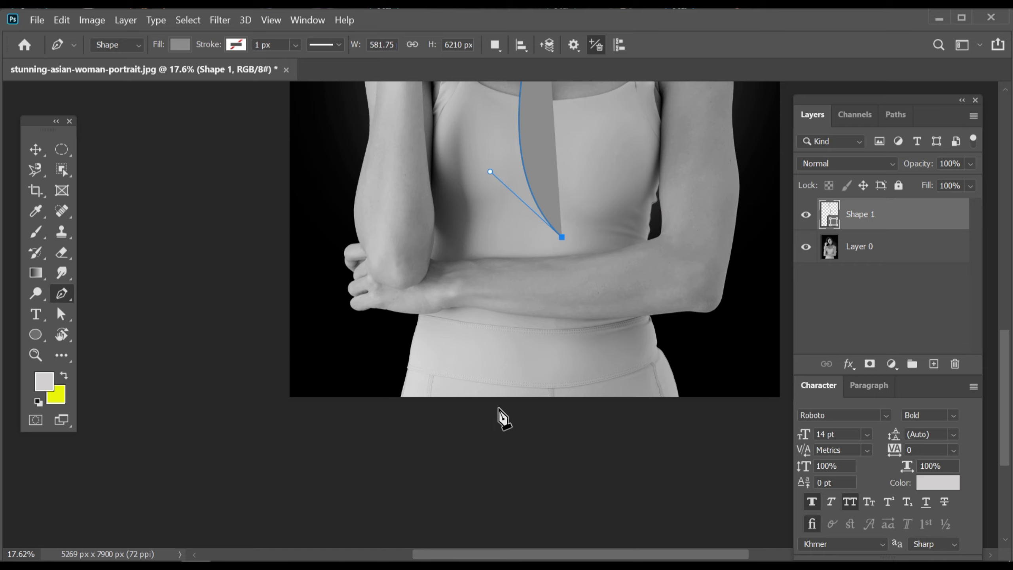
left_click_drag(490, 406, 400, 476)
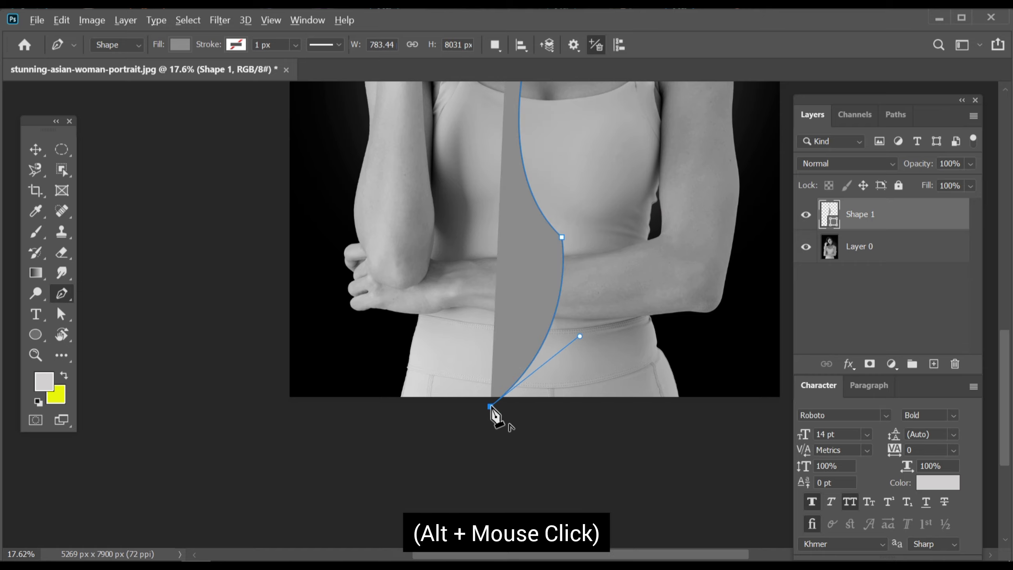
- Close the shape around the image's left corners so it covers the left half of the portrait
left_click(280, 406)
left_click_drag(391, 340, 339, 275)
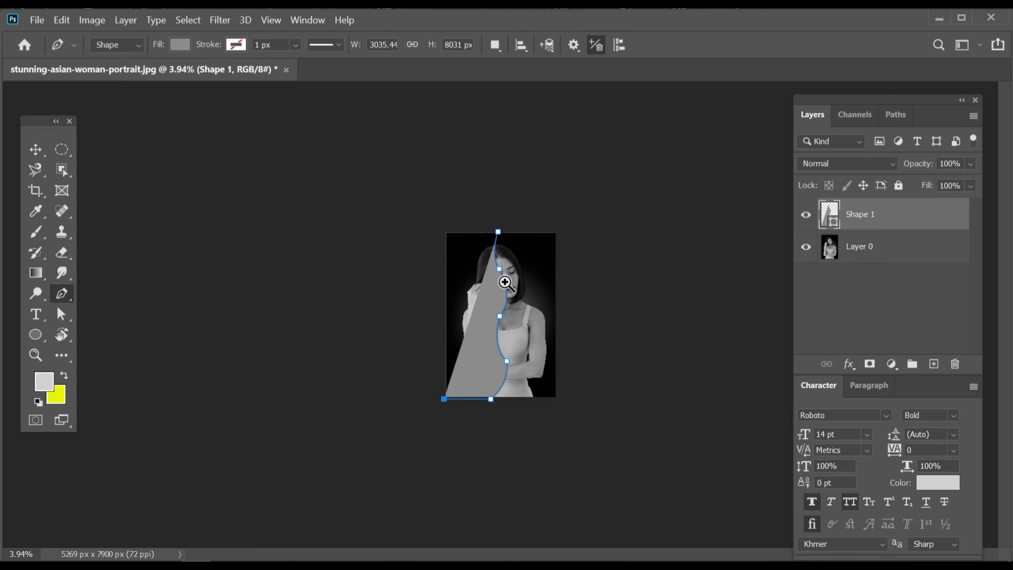
scroll(505, 281, "up", 3)
scroll(452, 204, "up", 3)
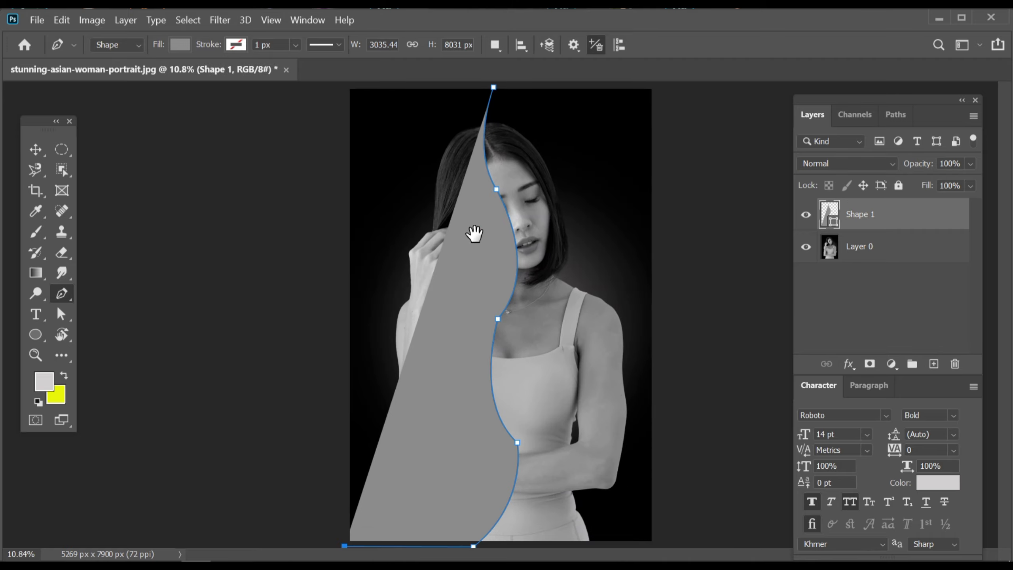
scroll(437, 120, "down", 1)
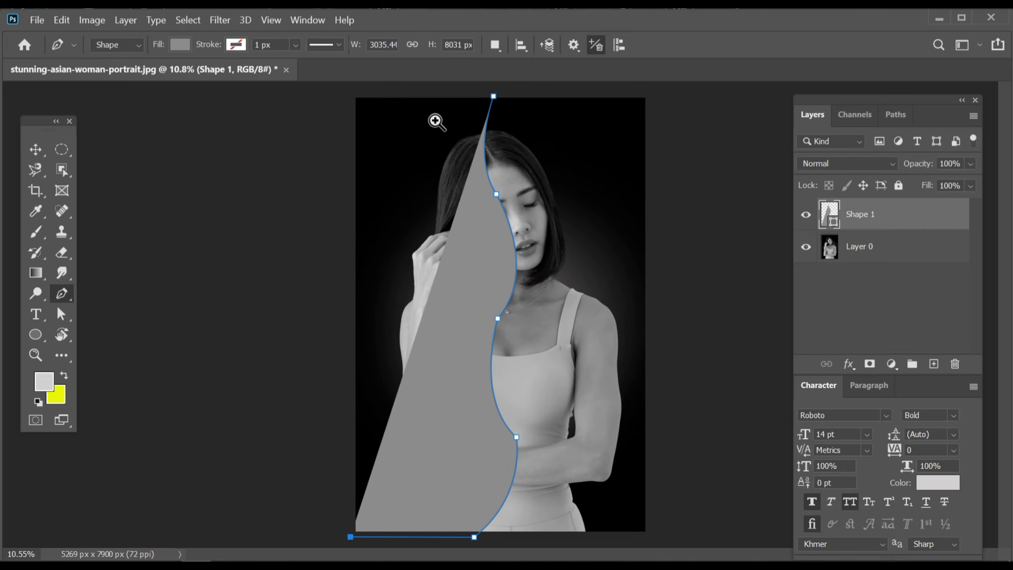
left_click(350, 92)
left_click(494, 96)
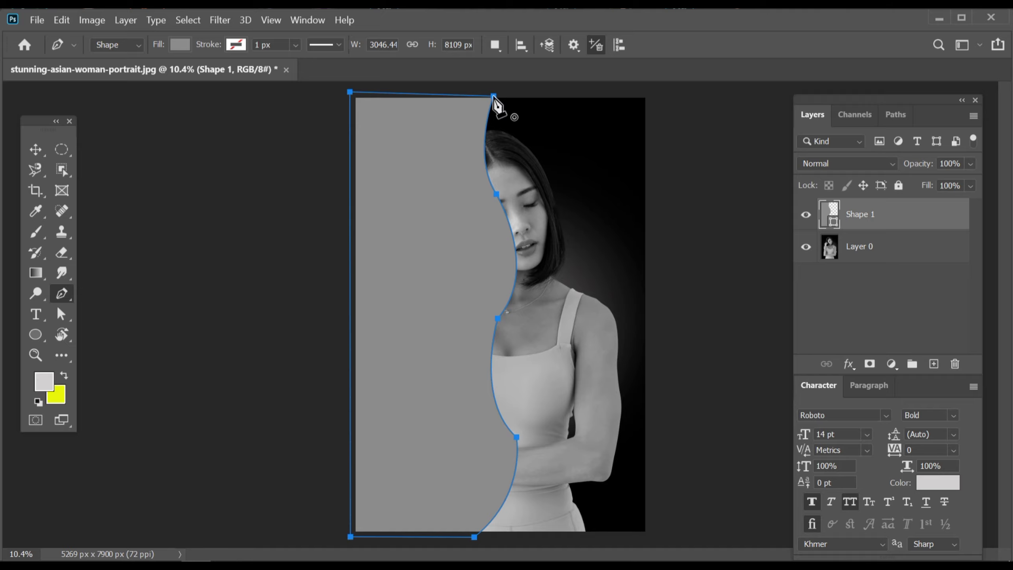
- Fill the wavy shape with the bright red from the recently used colors
left_click(180, 44)
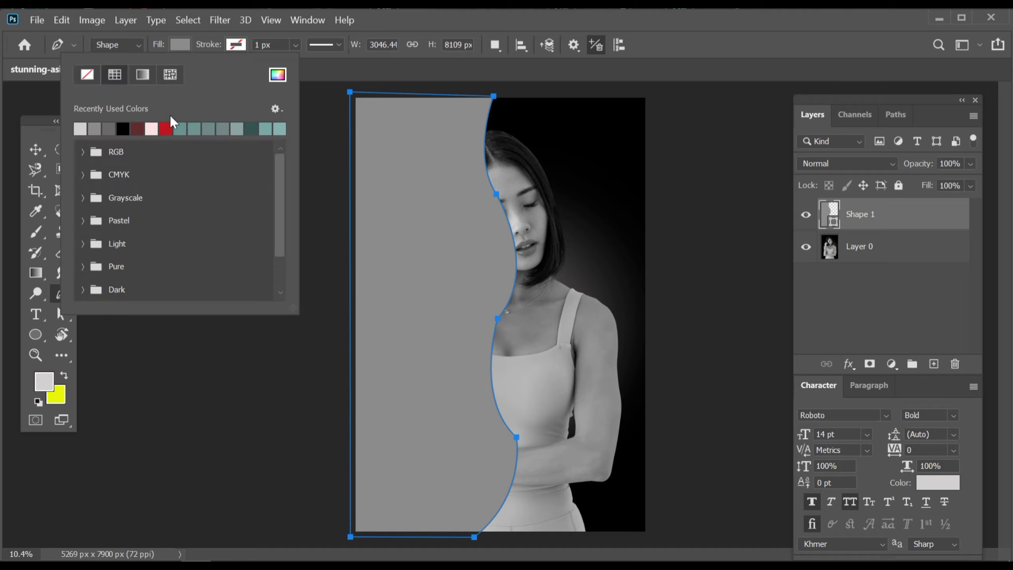
left_click(166, 129)
left_click(35, 150)
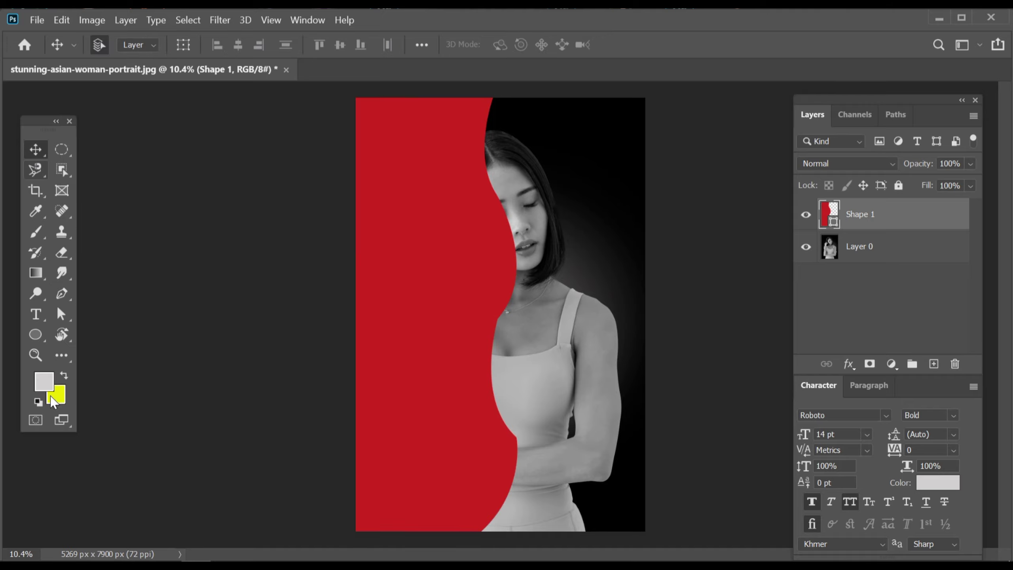
- Set the foreground color to dark red af0d19 and fill the wavy shape with it
left_click(44, 382)
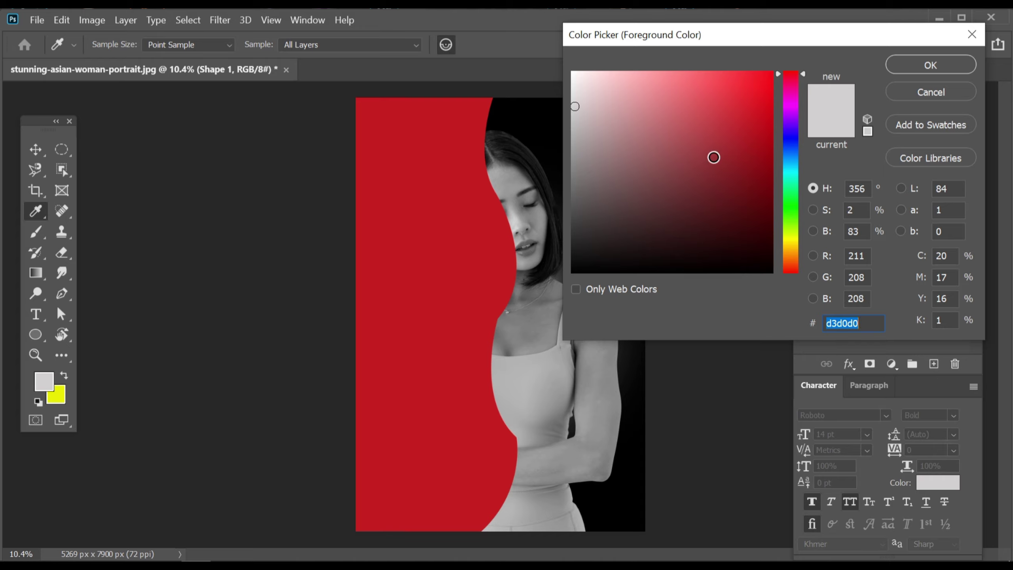
left_click_drag(712, 156, 759, 135)
key("Return")
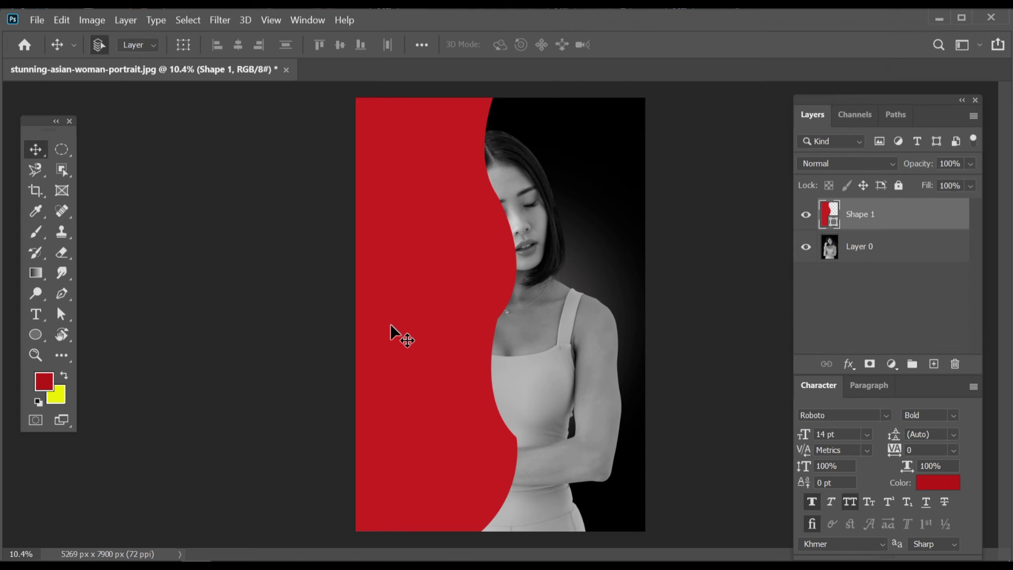
key("alt+BackSpace")
left_click_drag(515, 370, 517, 362)
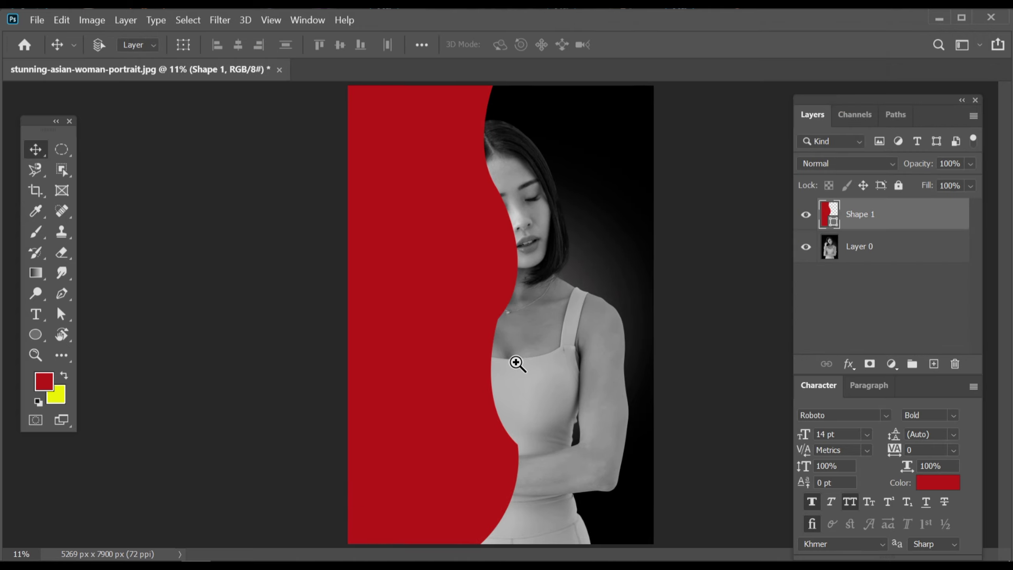
left_click_drag(730, 307, 725, 300)
- Add a new layer above the shape and fill it with the teal foreground color 04aebd
left_click(934, 364)
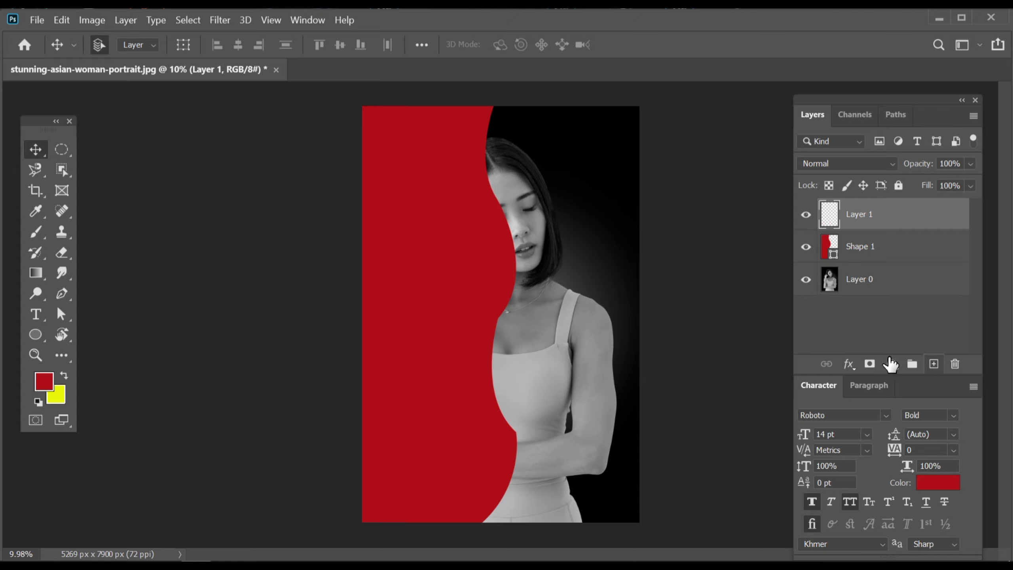
left_click(44, 381)
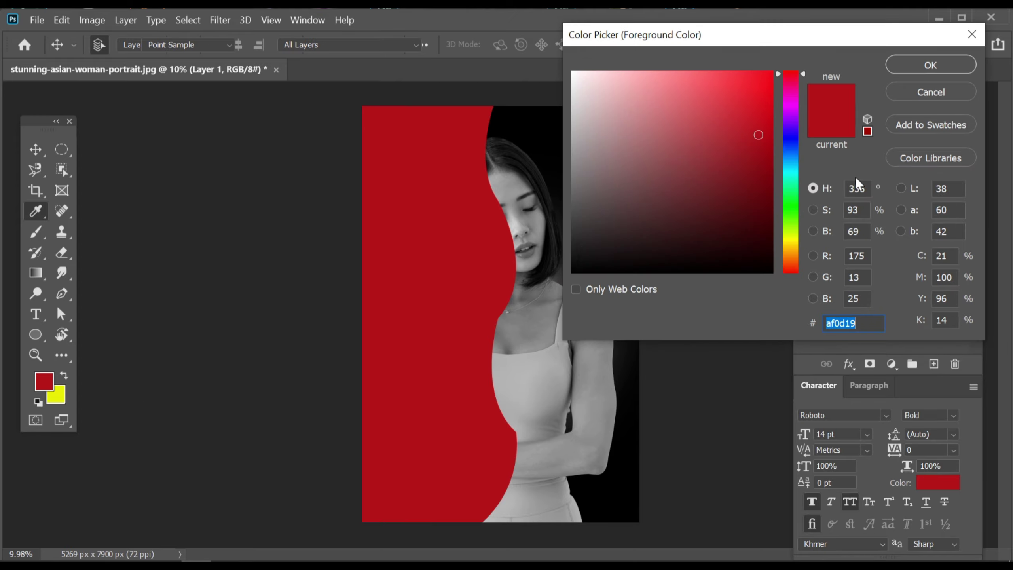
left_click_drag(794, 161, 795, 168)
left_click_drag(762, 132, 769, 124)
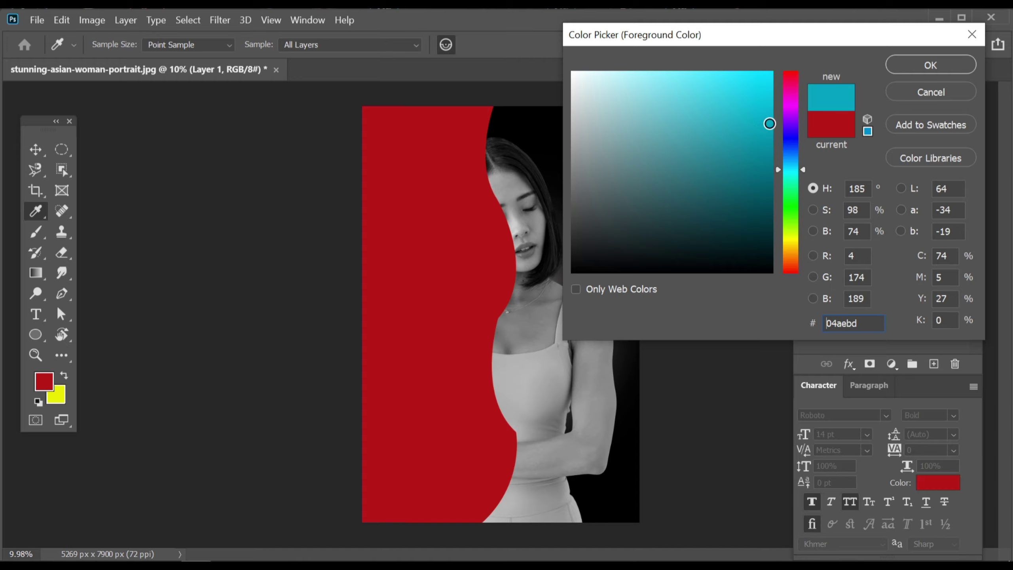
left_click(895, 64)
key("alt+BackSpace")
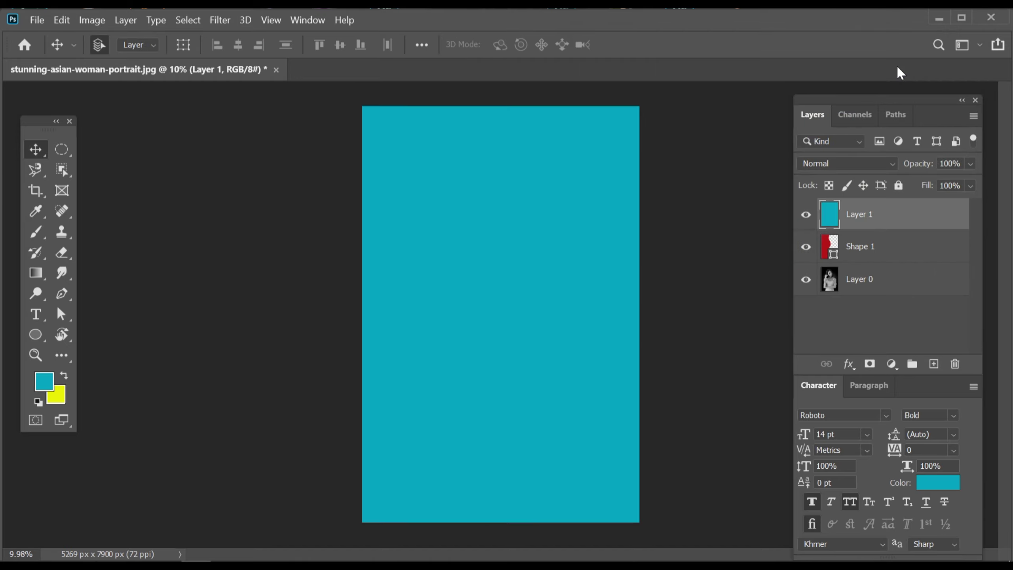
- Move the teal layer beneath the red shape layer and set its blend mode to Color
mouse_move(817, 219)
left_mouse_down()
mouse_move(860, 227)
mouse_move(865, 257)
left_mouse_up()
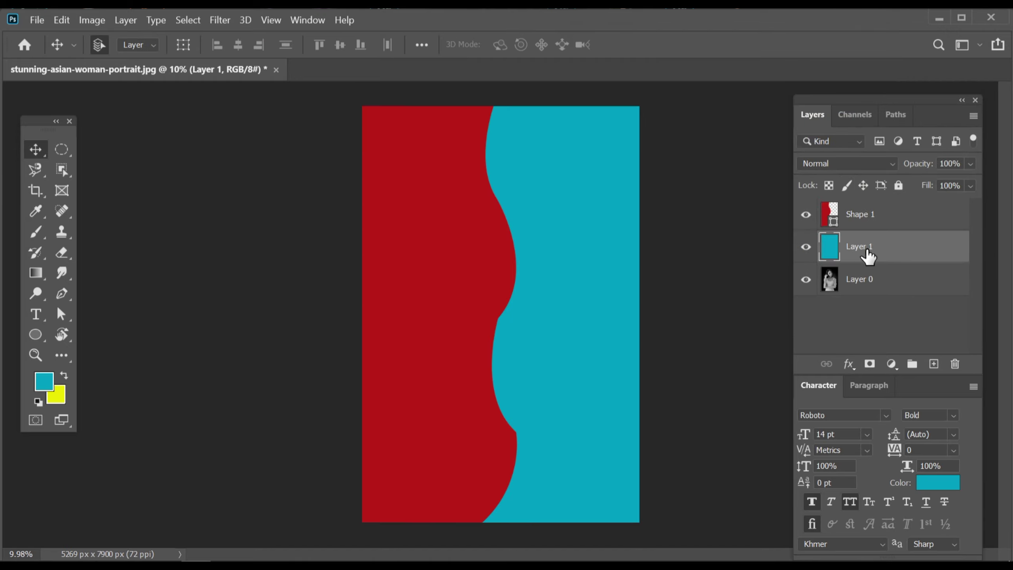
scroll(757, 283, "up", 2)
scroll(714, 288, "down", 3)
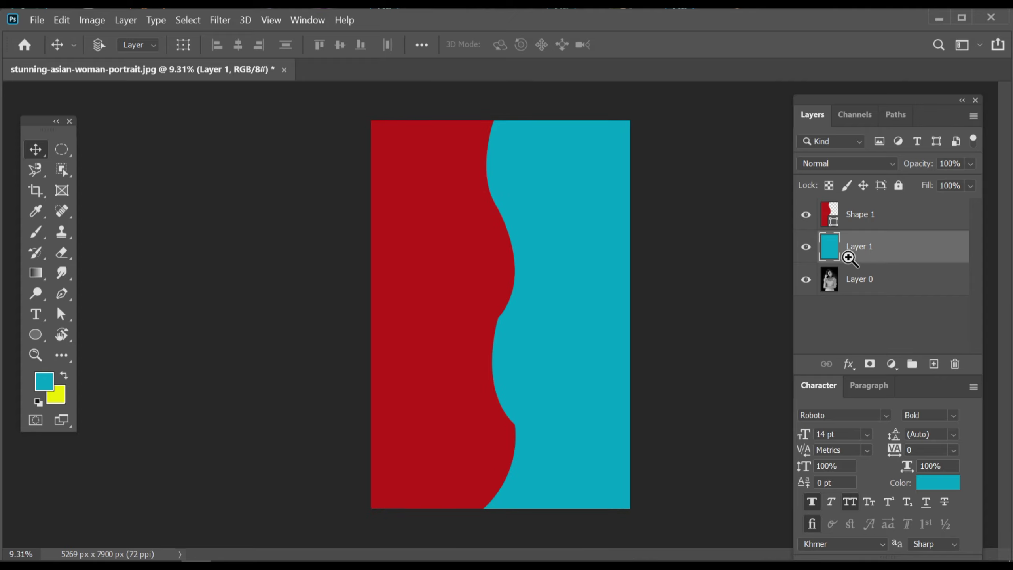
left_click(884, 166)
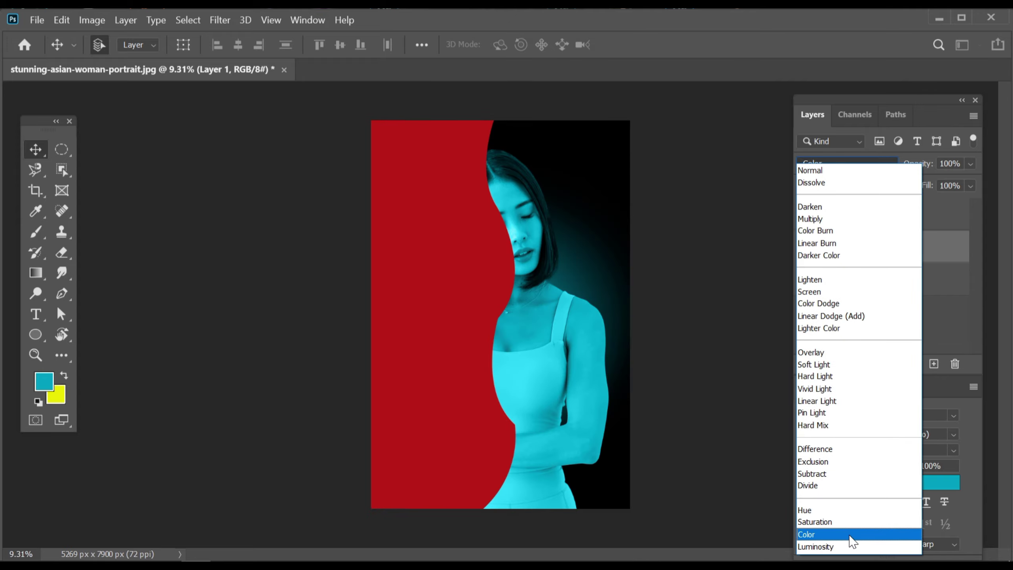
left_click(850, 535)
- Set the red shape layer's blend mode to Color
left_click(875, 224)
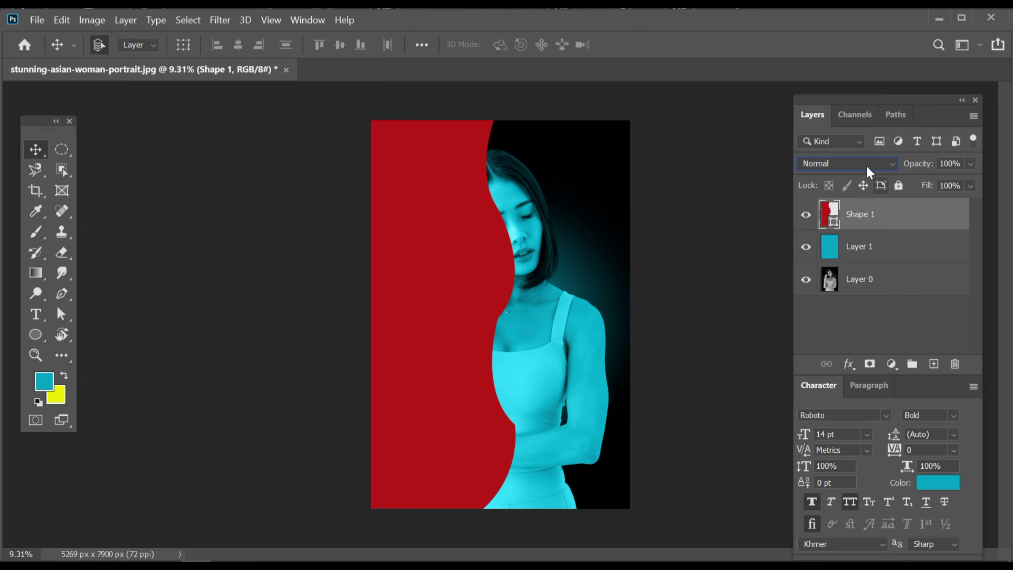
left_click(866, 165)
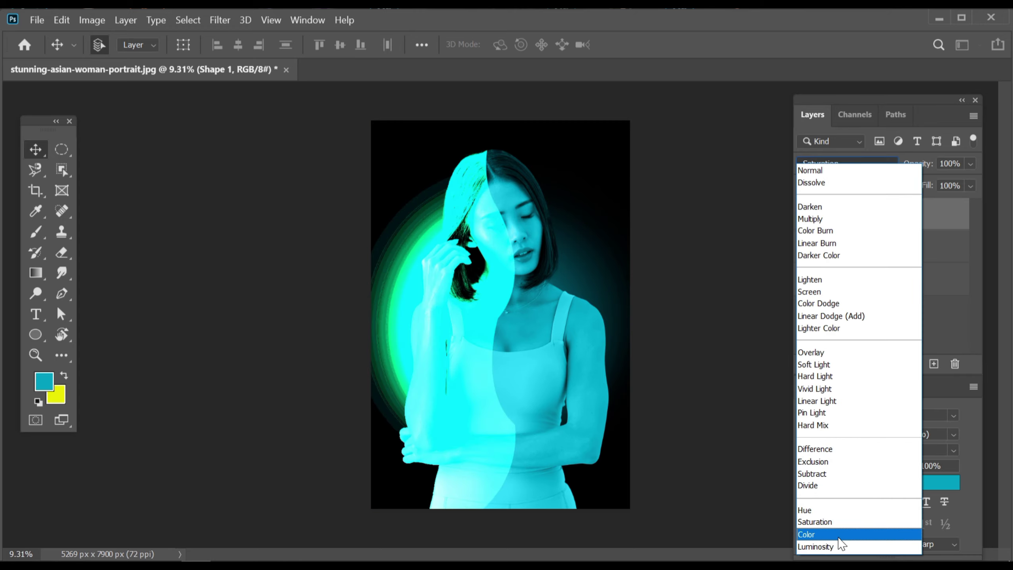
left_click(858, 535)
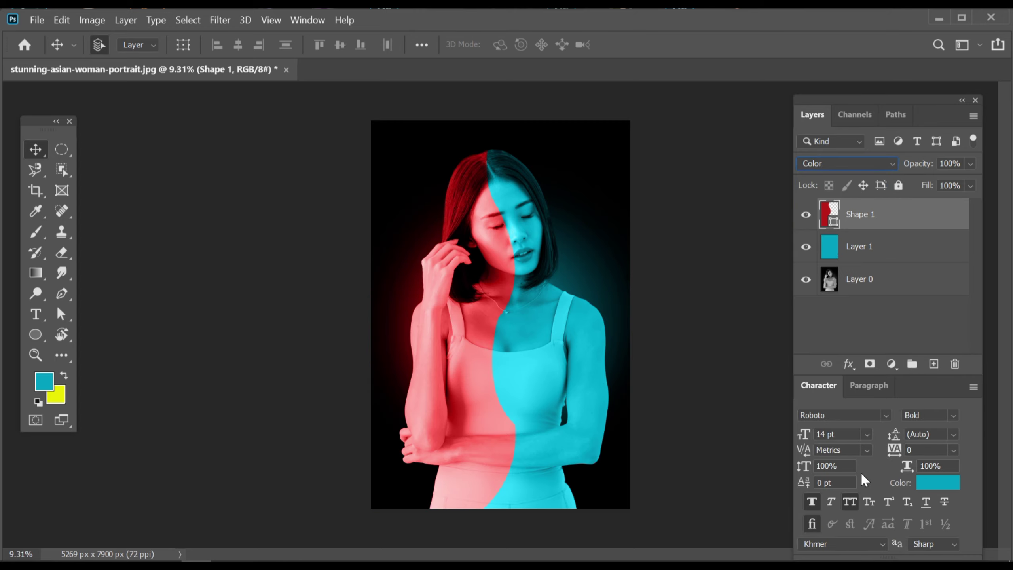
- Apply a Gaussian Blur with a radius of 144.6 pixels to the teal layer
left_click(873, 256)
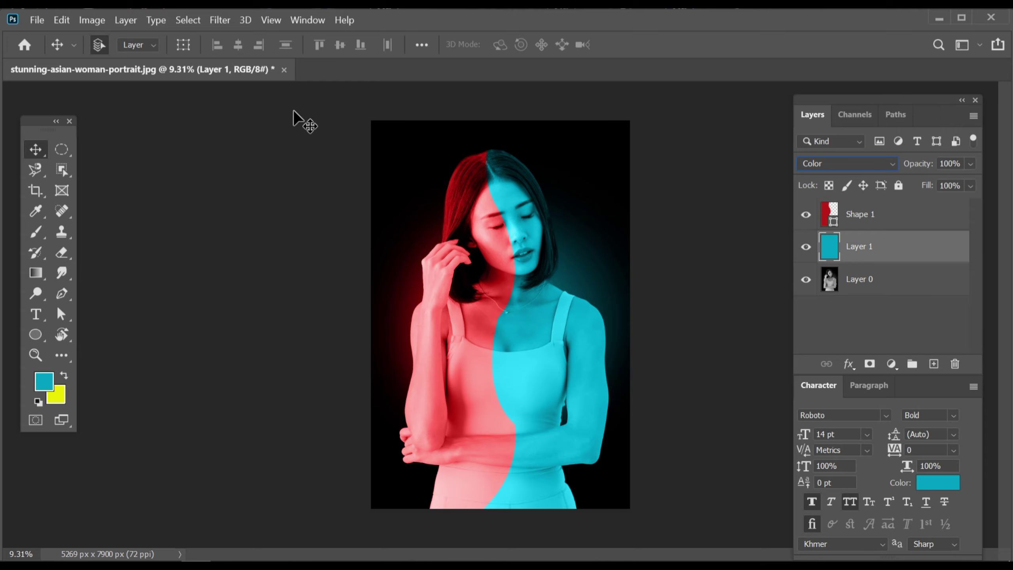
left_click(220, 20)
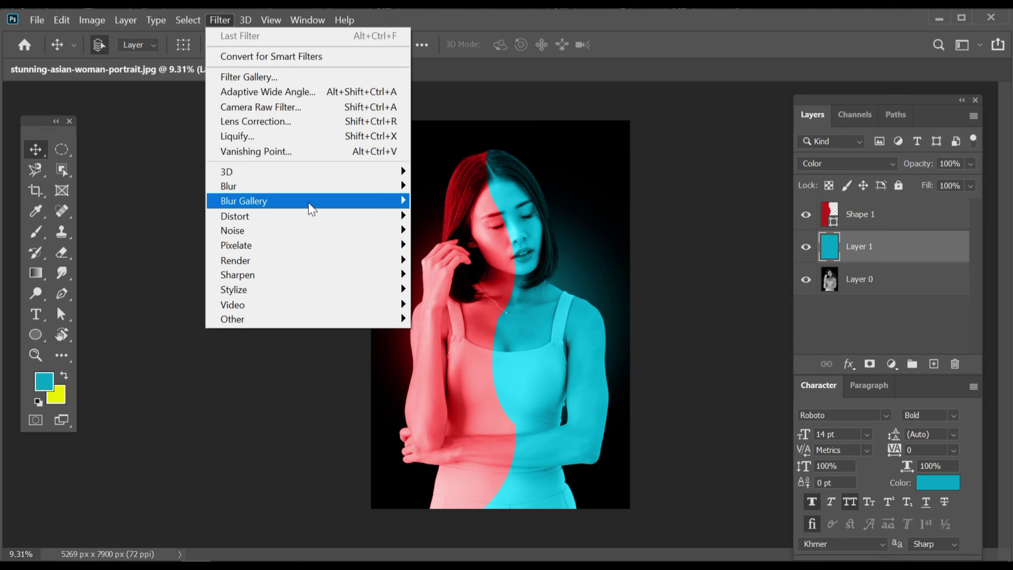
mouse_move(310, 195)
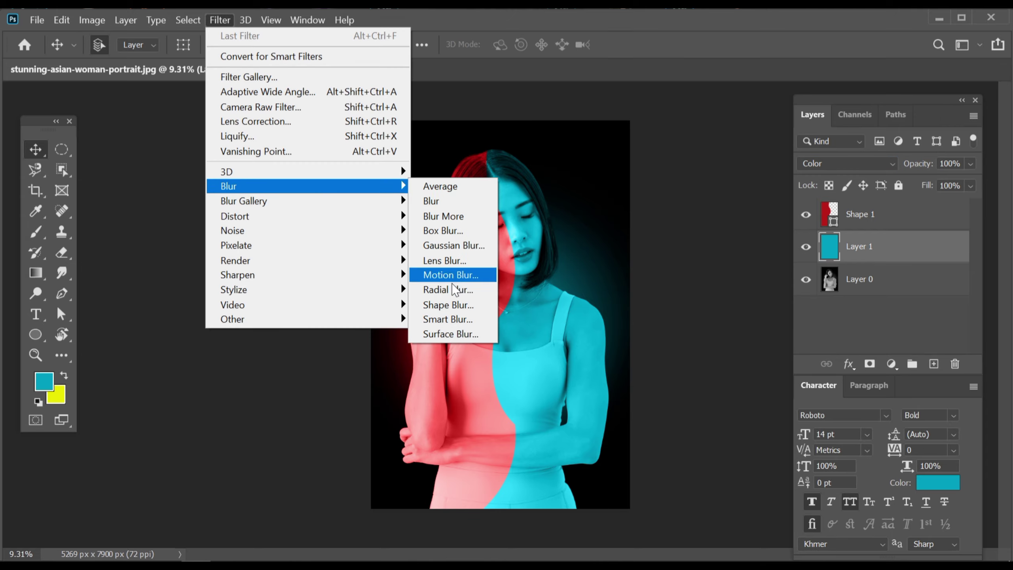
left_click(454, 245)
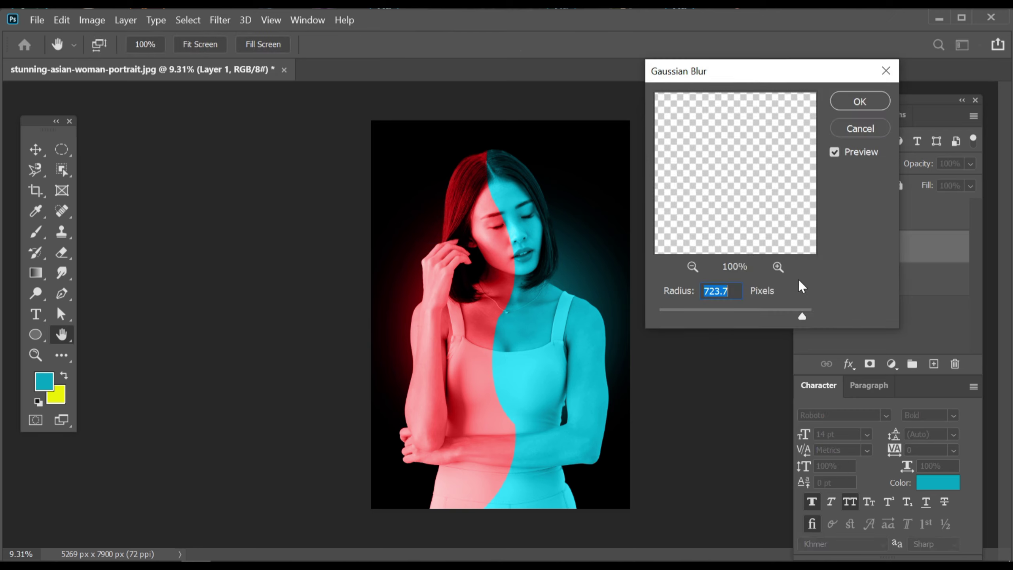
left_click_drag(799, 321, 769, 322)
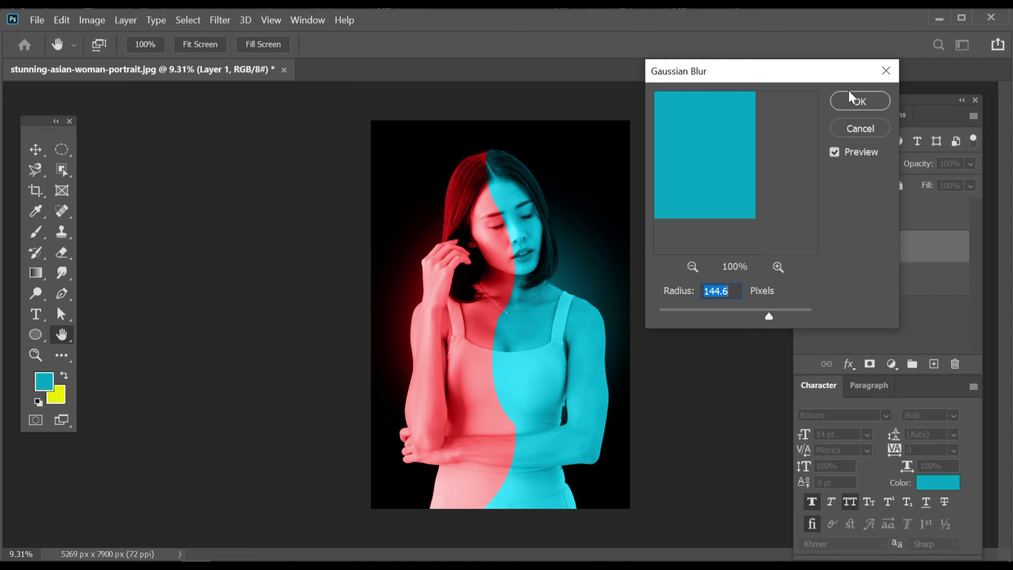
left_click(853, 100)
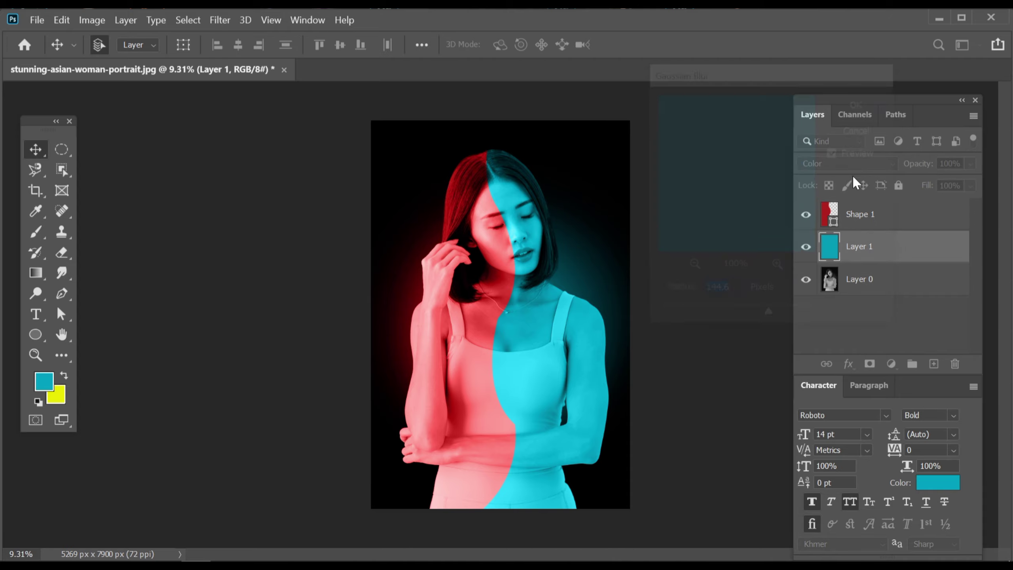
- Rasterize the red shape layer and apply a Gaussian Blur with a radius of 190.6 pixels to it
left_click(861, 217)
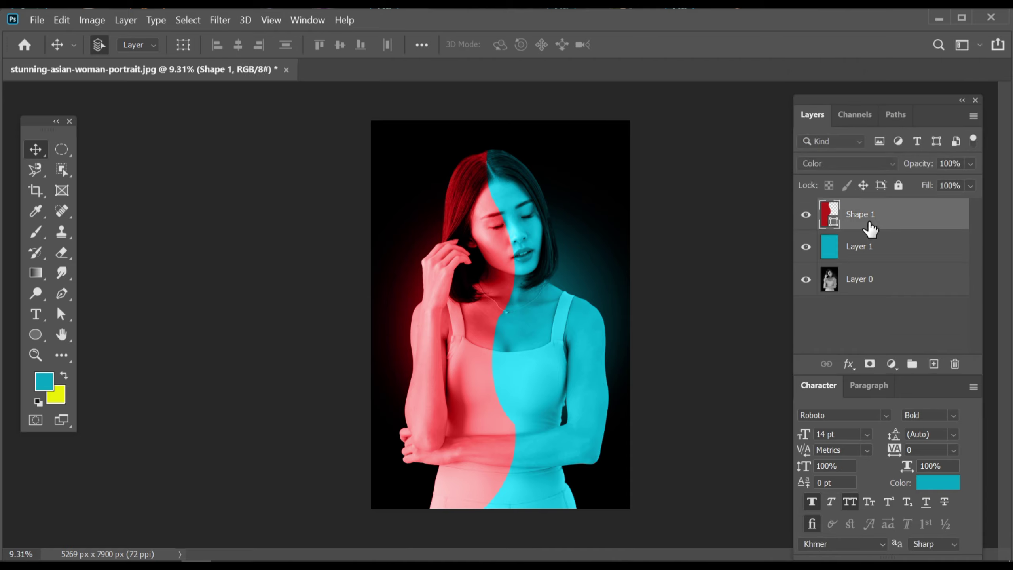
left_click(211, 20)
mouse_move(280, 186)
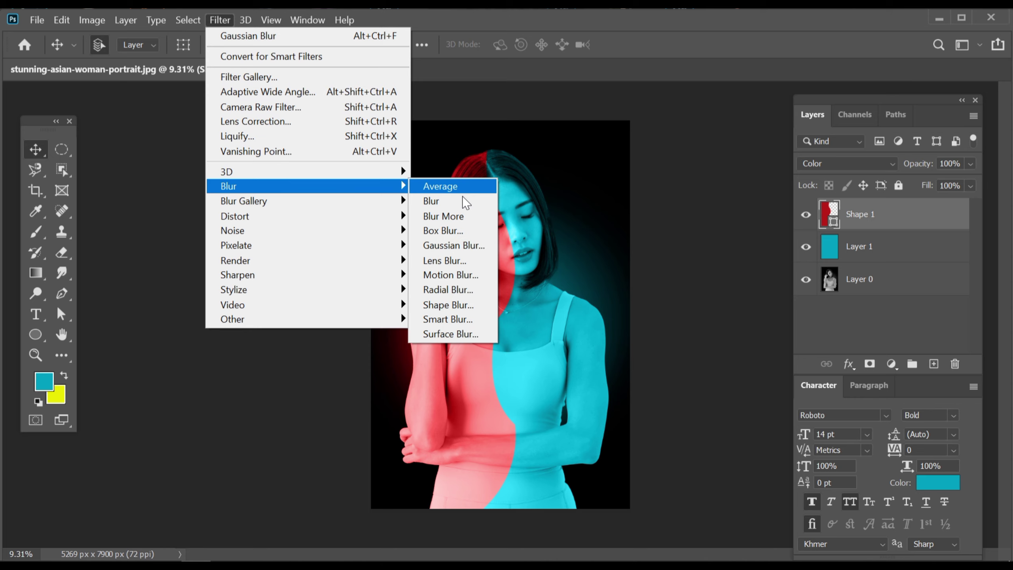
left_click(473, 247)
left_click(672, 246)
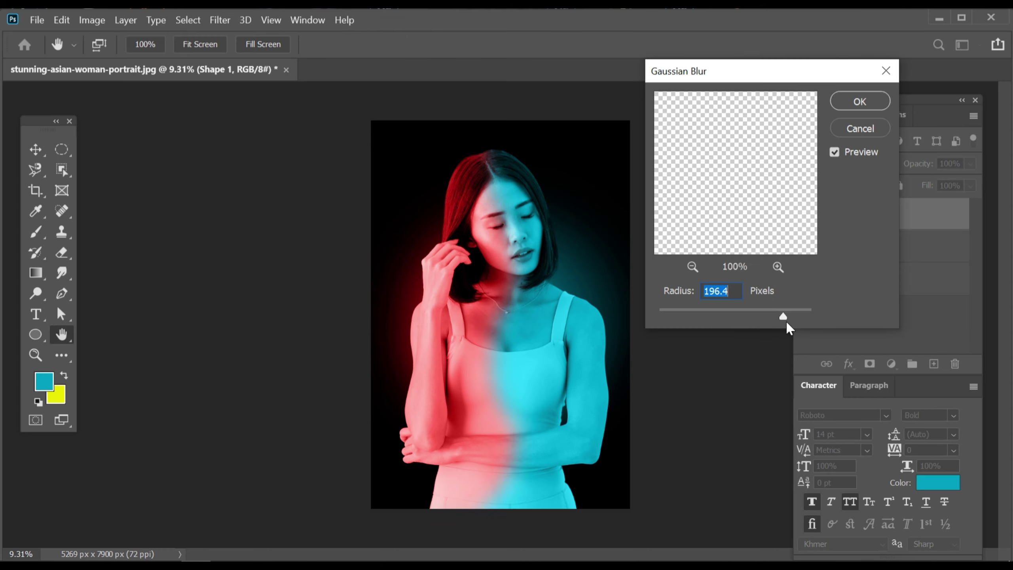
left_click_drag(783, 322, 781, 320)
left_click(854, 97)
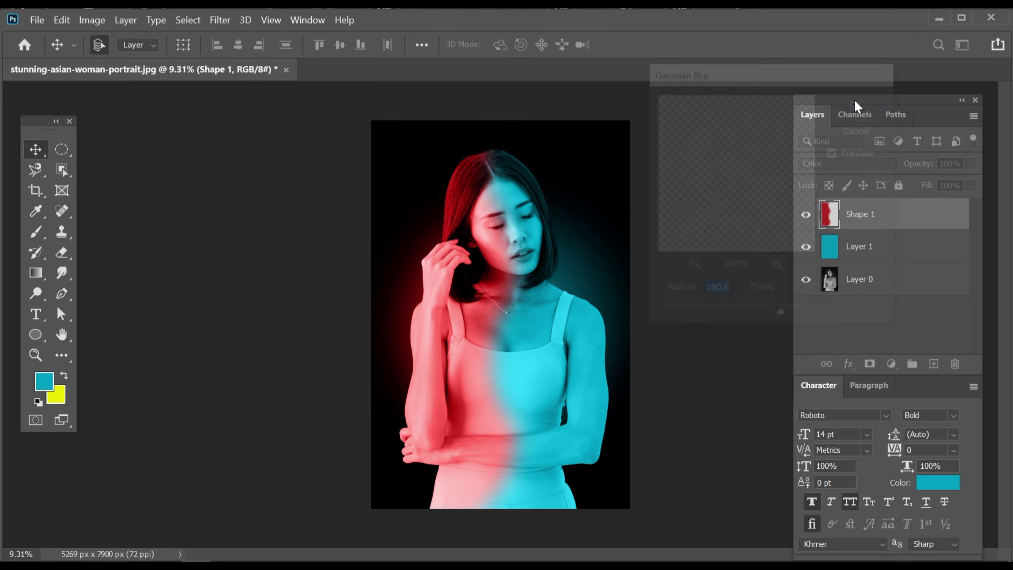
- Warp the blurred red shape so its inner edge bulges slightly further over the teal half of the portrait
key("ctrl+t")
right_click(511, 325)
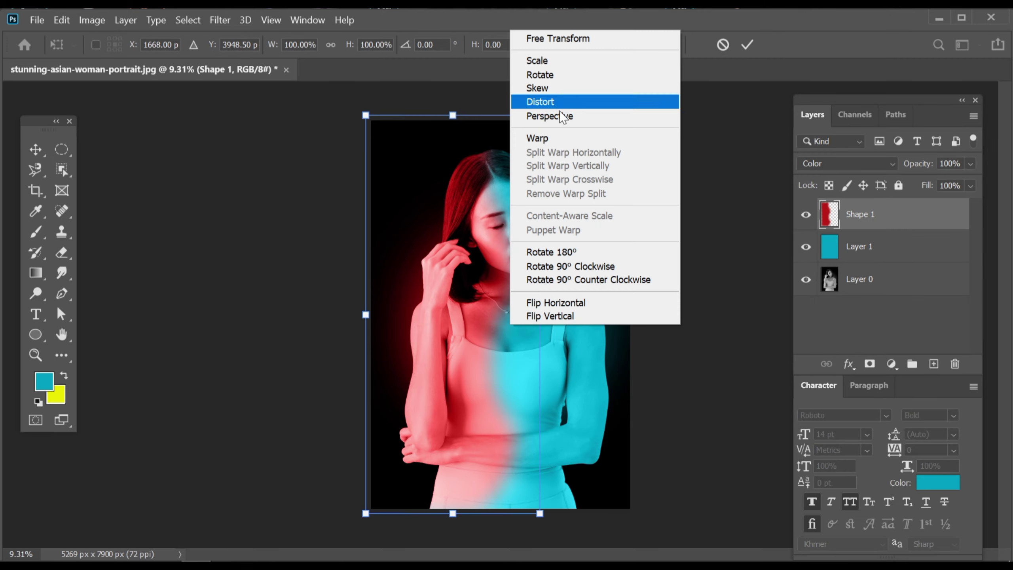
left_click(560, 139)
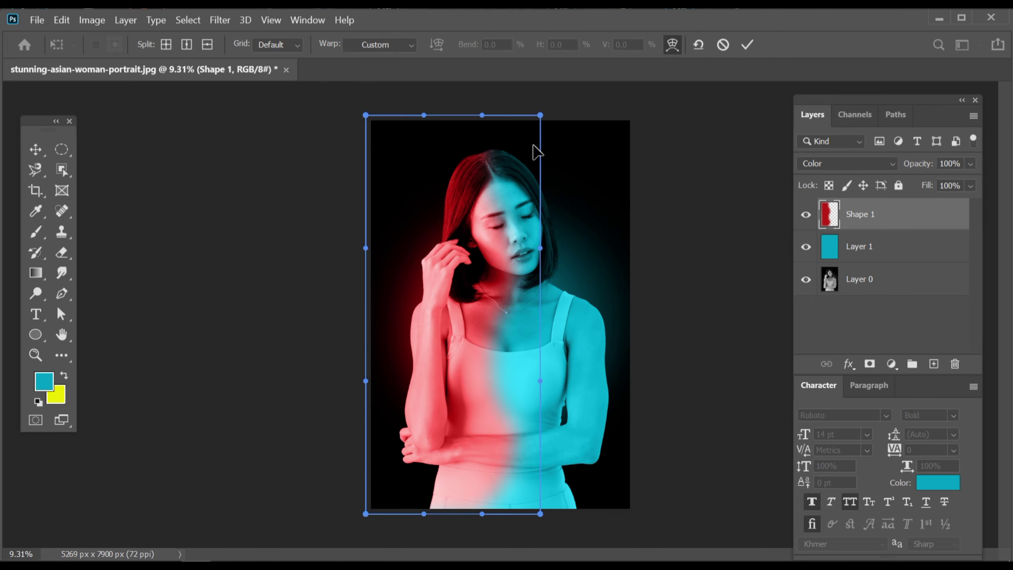
left_click_drag(535, 230, 539, 236)
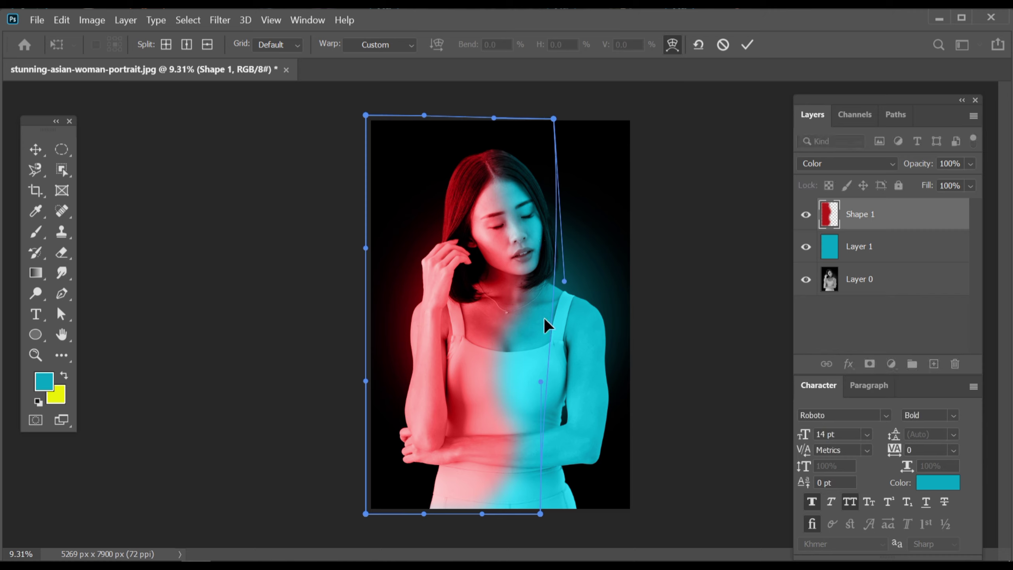
left_click_drag(546, 319, 541, 336)
left_click_drag(529, 434, 532, 439)
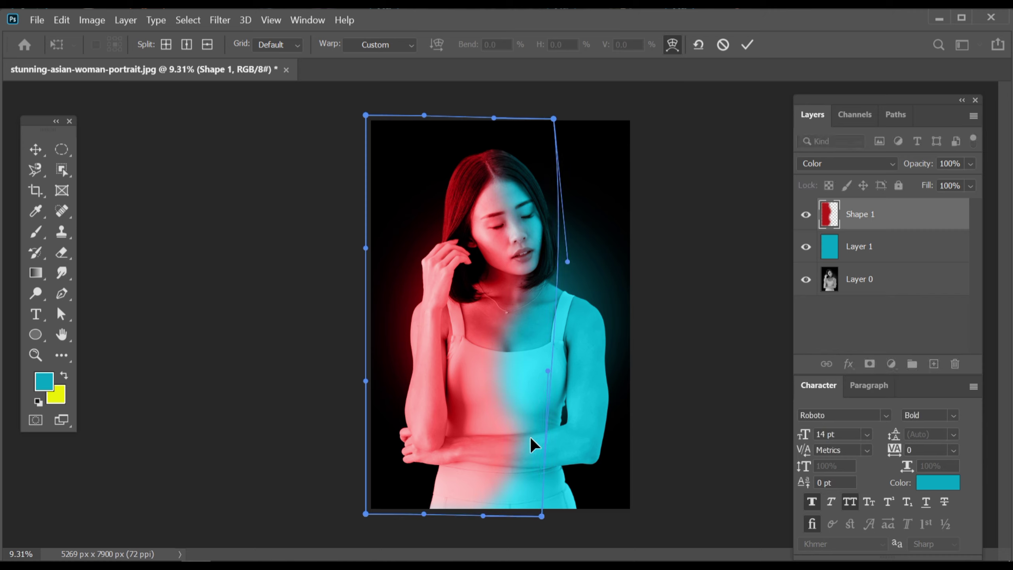
left_click(747, 44)
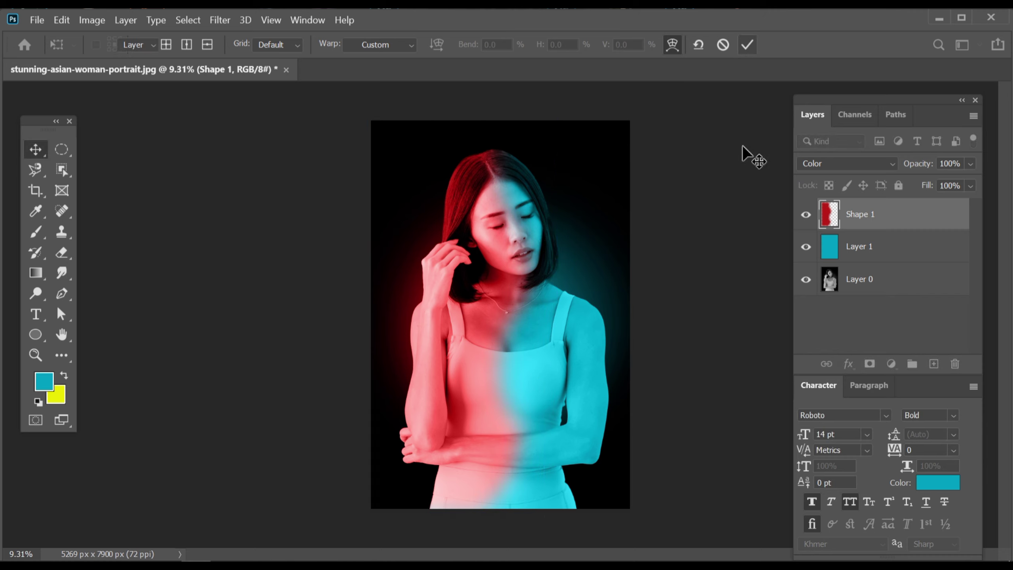
- Warp the teal layer by pulling its edge on the red half slightly outward past the canvas
left_click(874, 247)
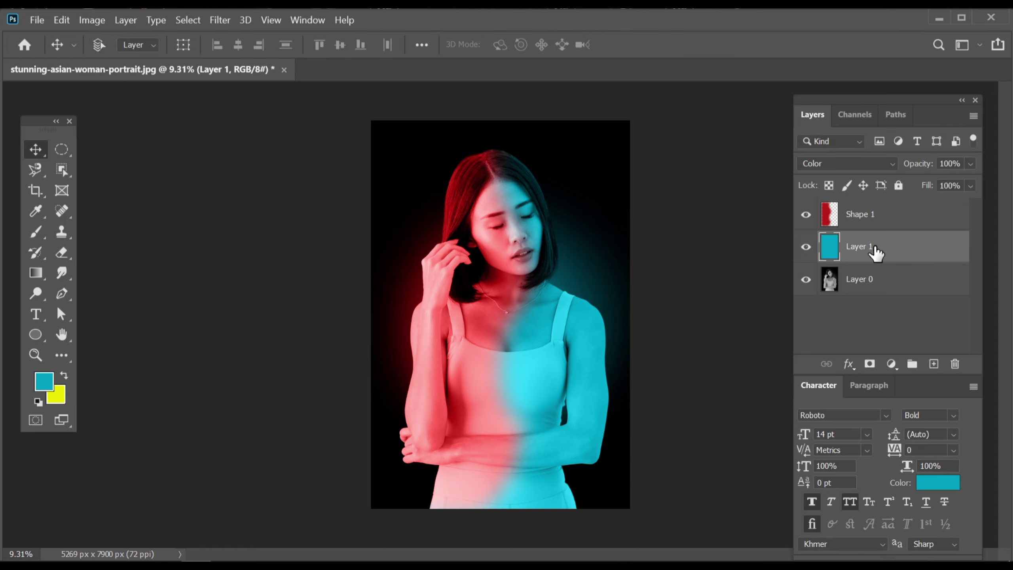
key("ctrl+t")
right_click(551, 338)
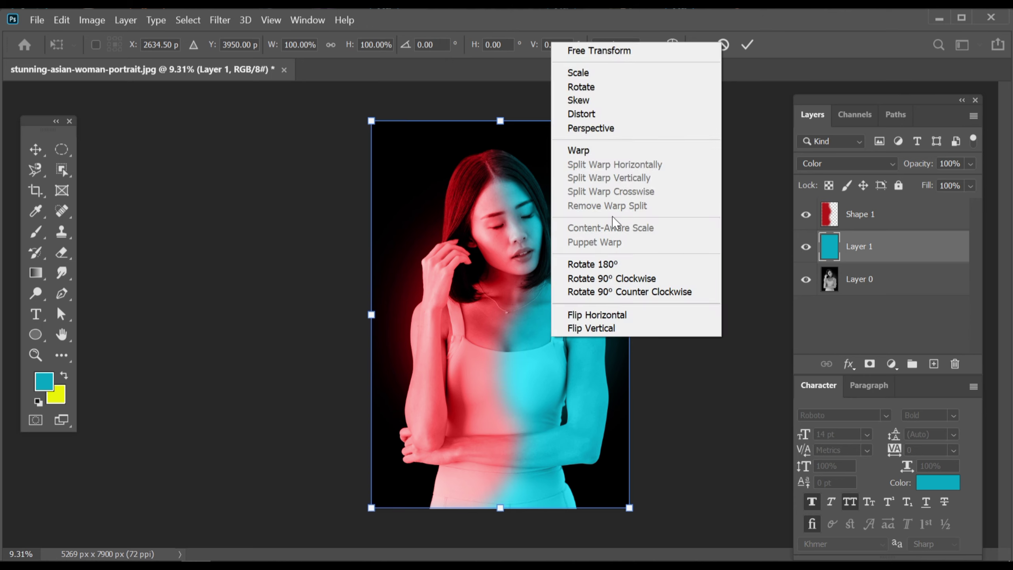
left_click(610, 151)
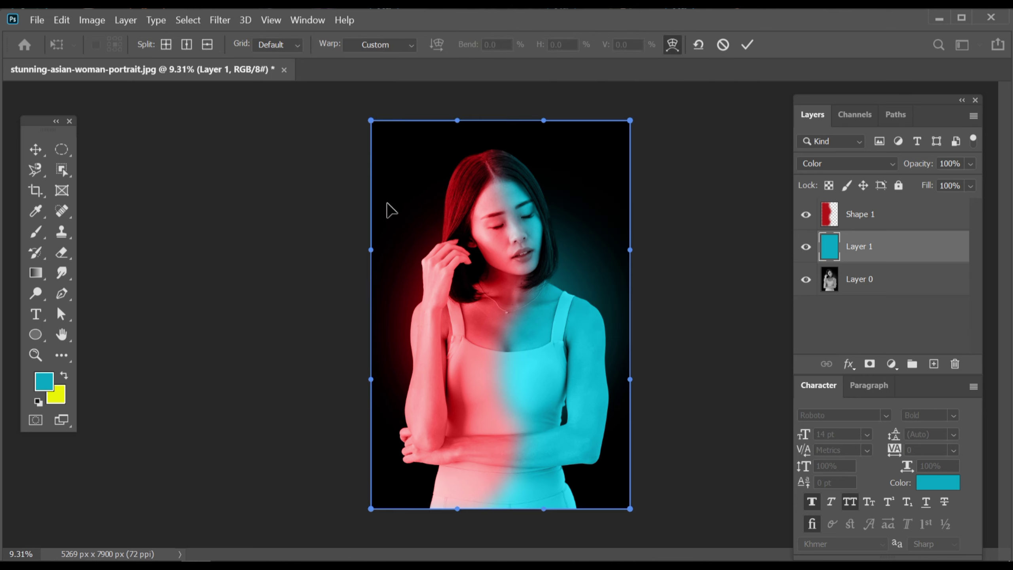
left_click_drag(388, 203, 404, 271)
left_click_drag(407, 355, 398, 361)
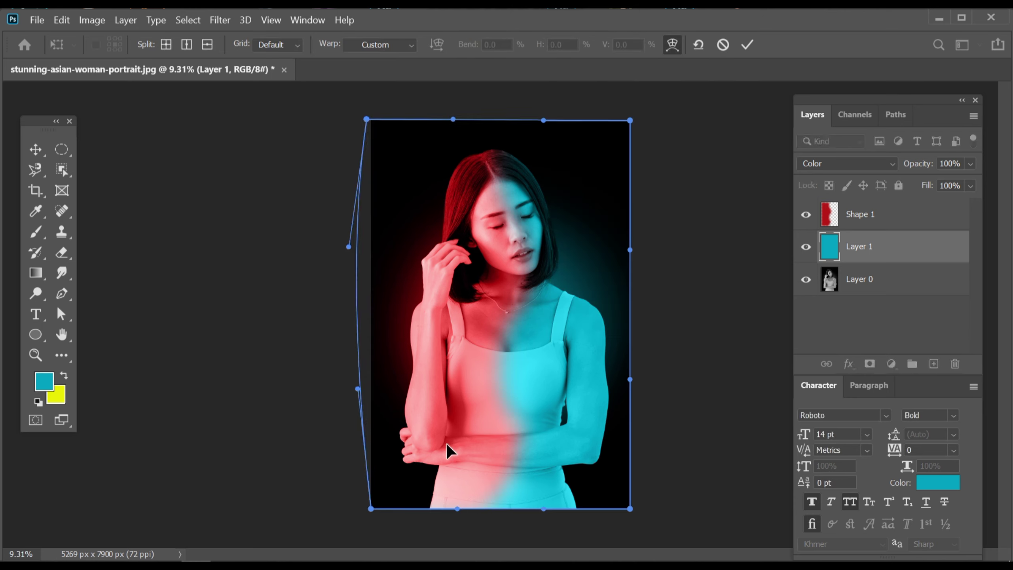
left_click(747, 44)
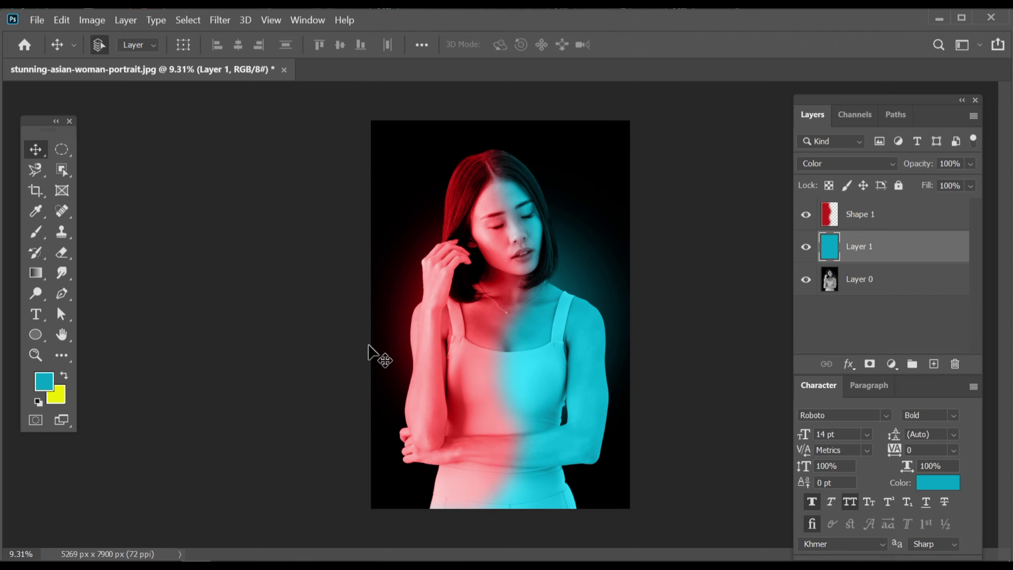
- Draw a closed downward-pointing triangle about 4703 by 3975 px across the woman's torso with the Pen tool in Shape mode
right_click(60, 297)
left_click(112, 293)
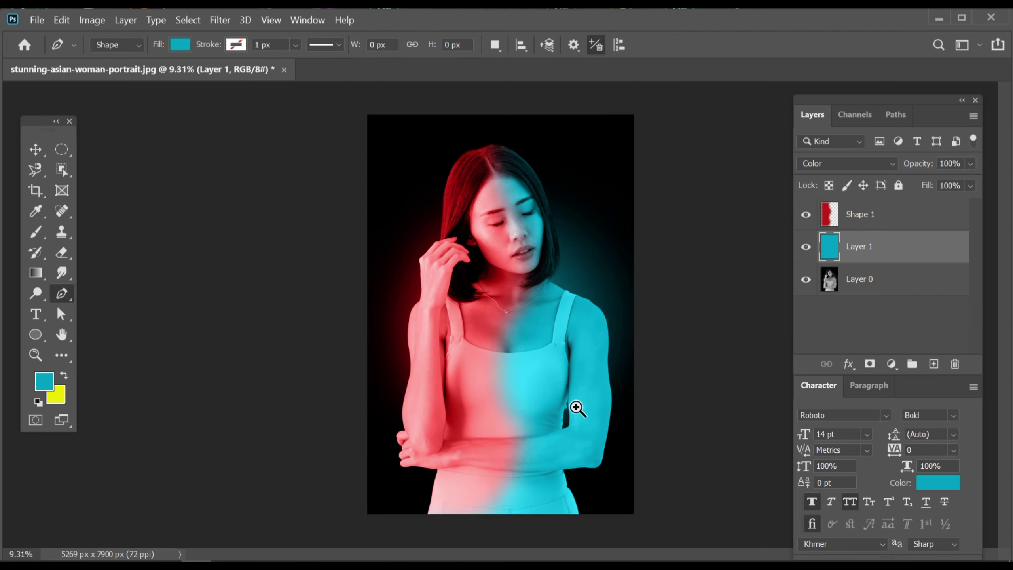
scroll(576, 407, "up", 3)
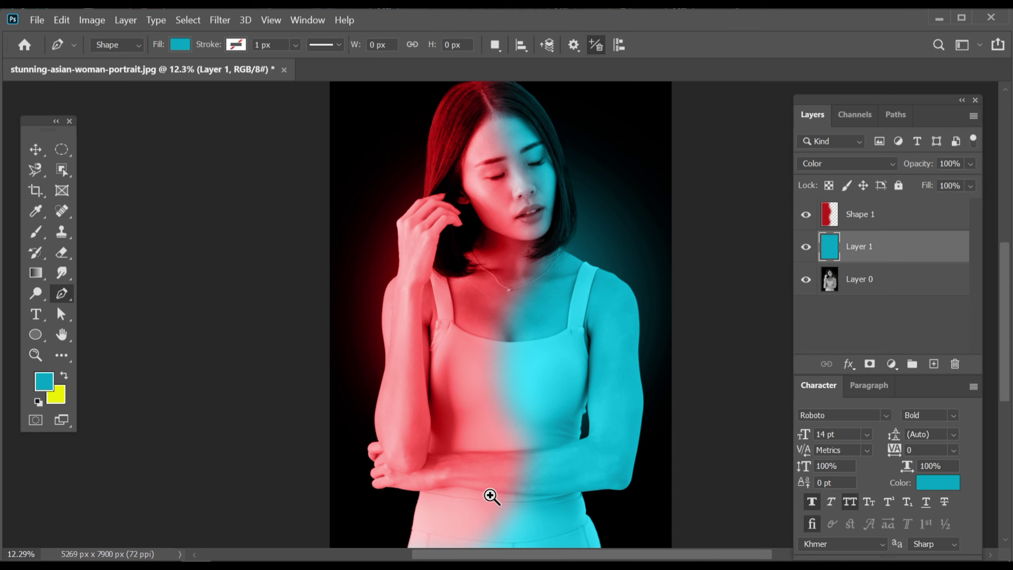
scroll(483, 491, "down", 1)
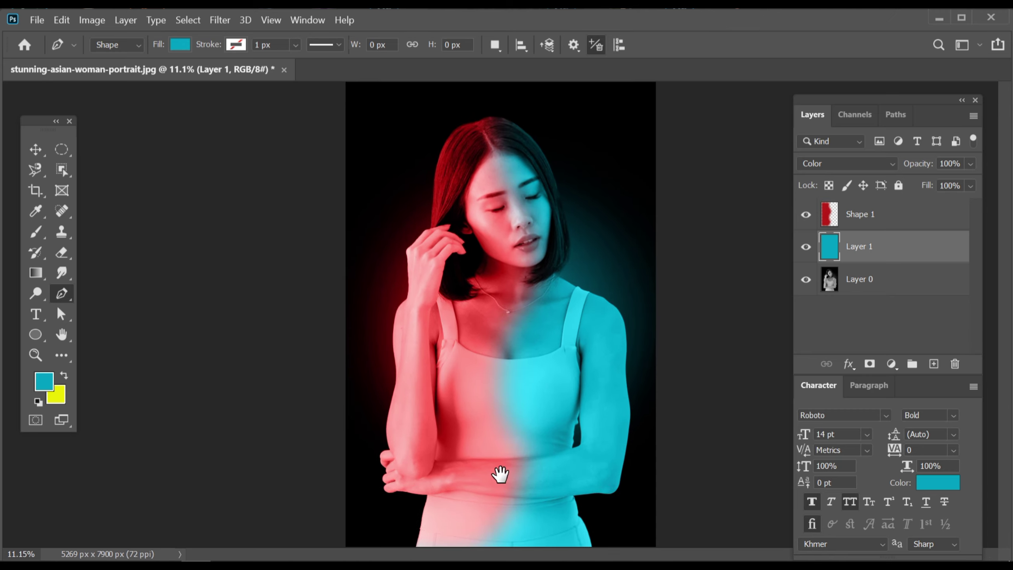
scroll(495, 478, "down", 1)
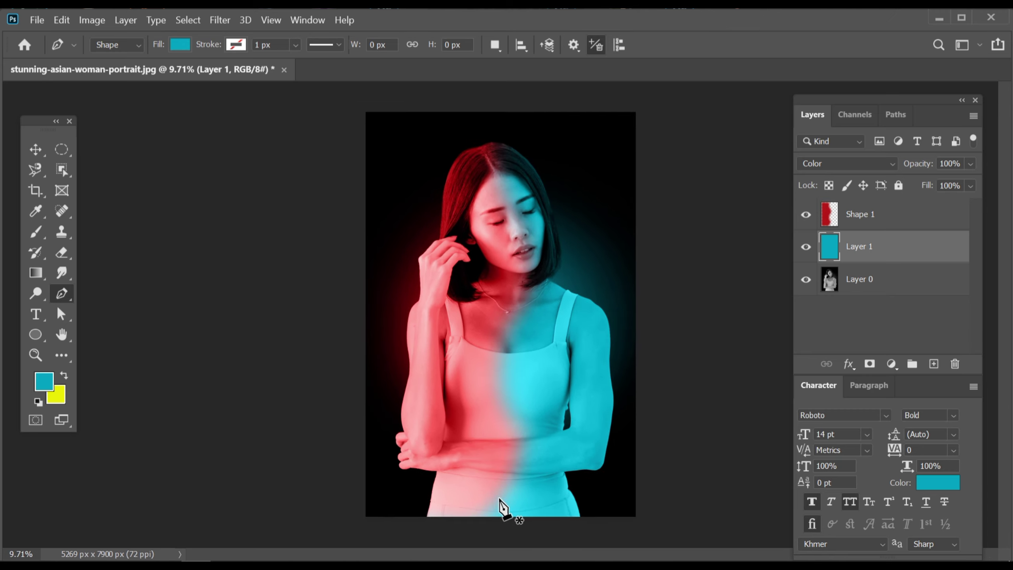
left_click(477, 500)
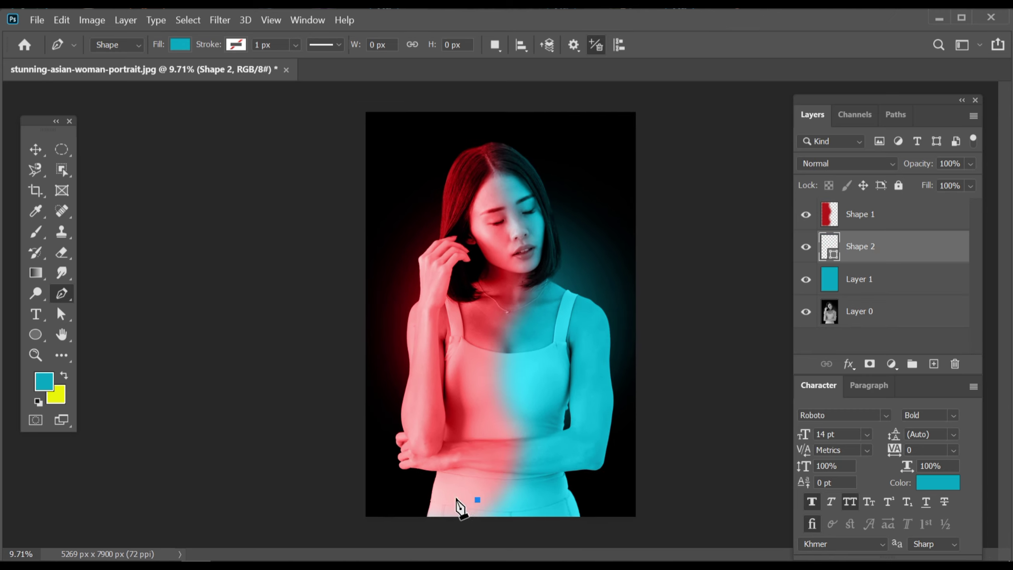
left_click(384, 328)
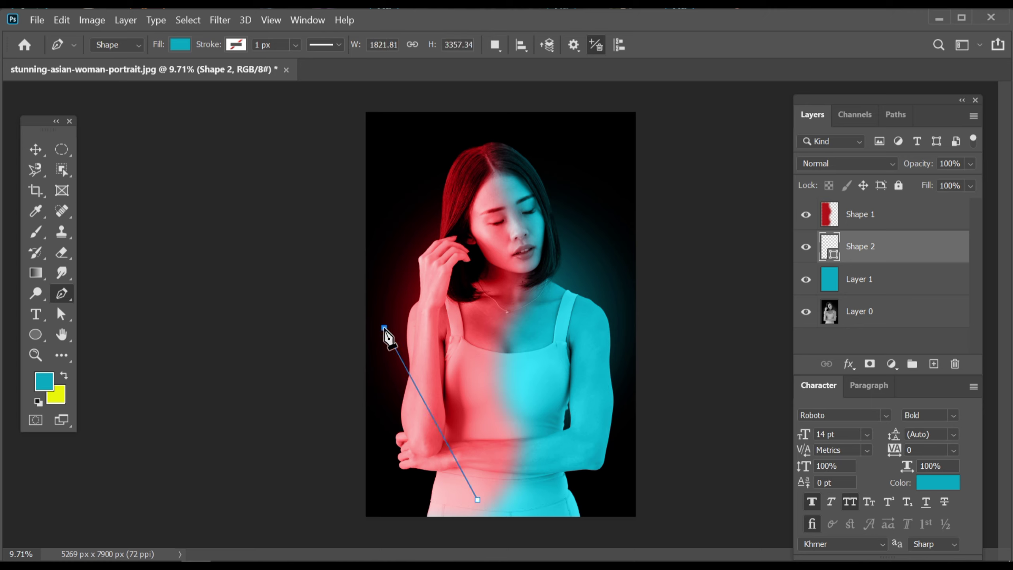
left_click(625, 296)
left_click(478, 501)
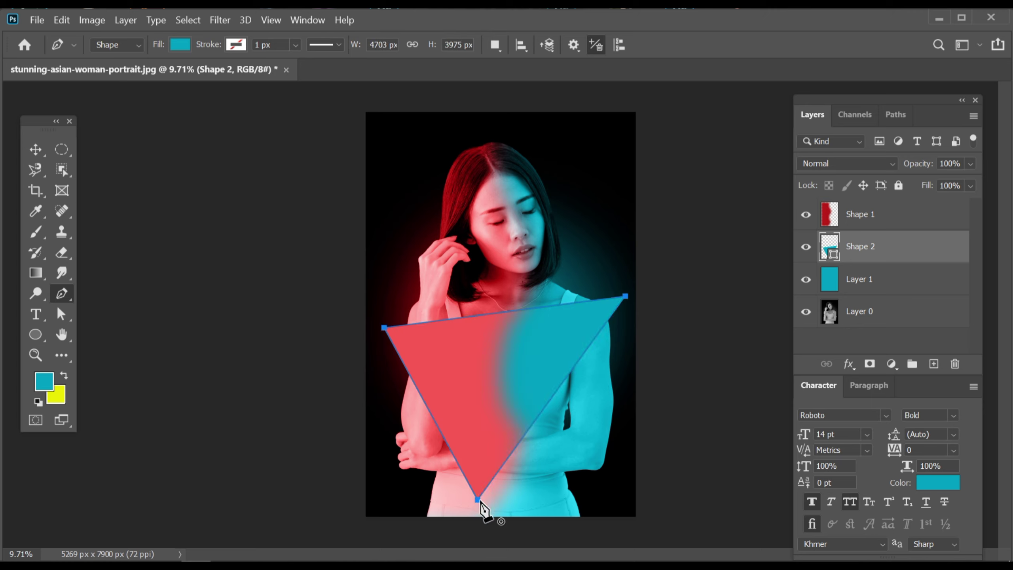
- Remove the triangle's fill and give it a solid white stroke
left_click(182, 42)
left_click(87, 76)
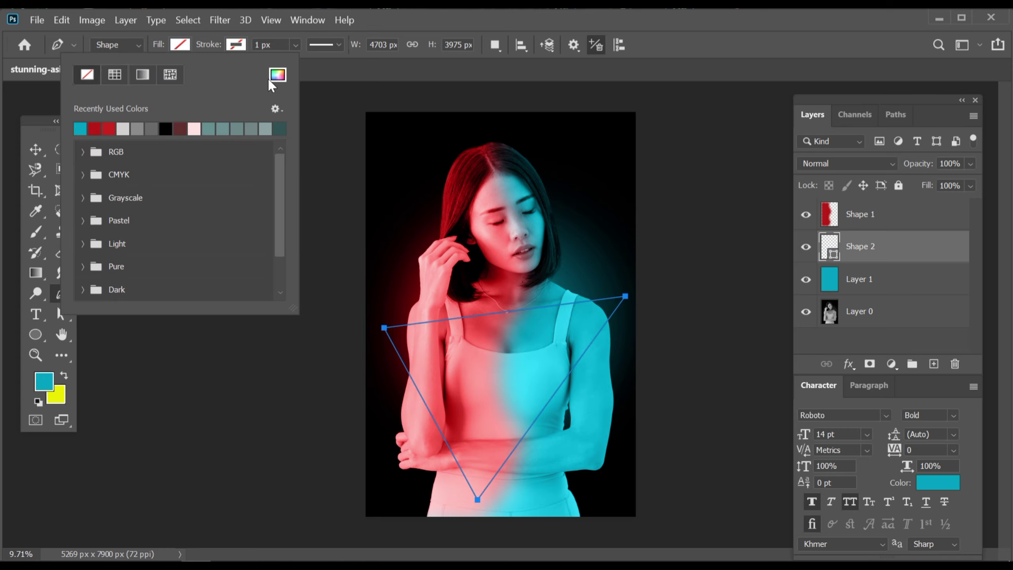
left_click(237, 45)
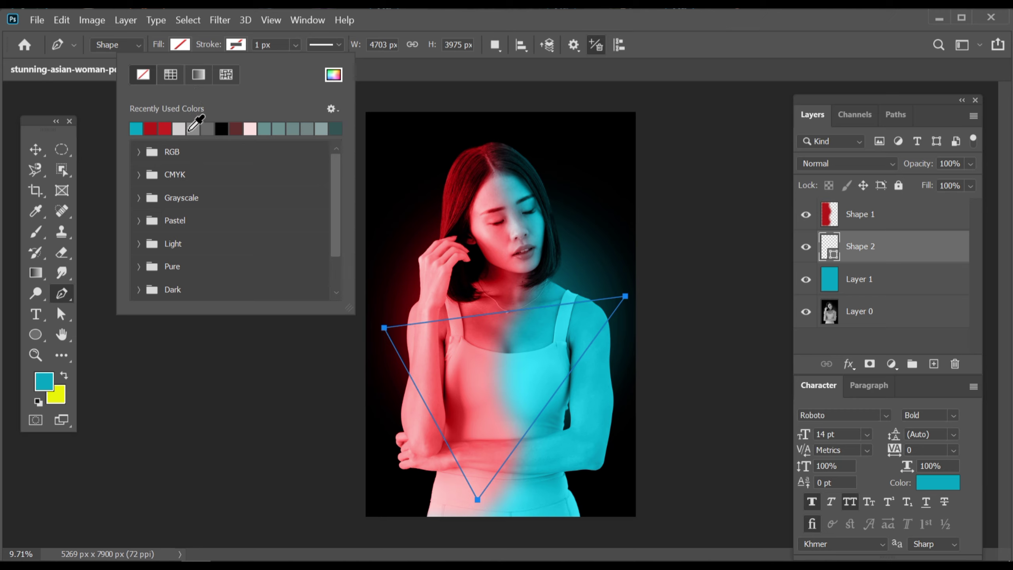
left_click(250, 129)
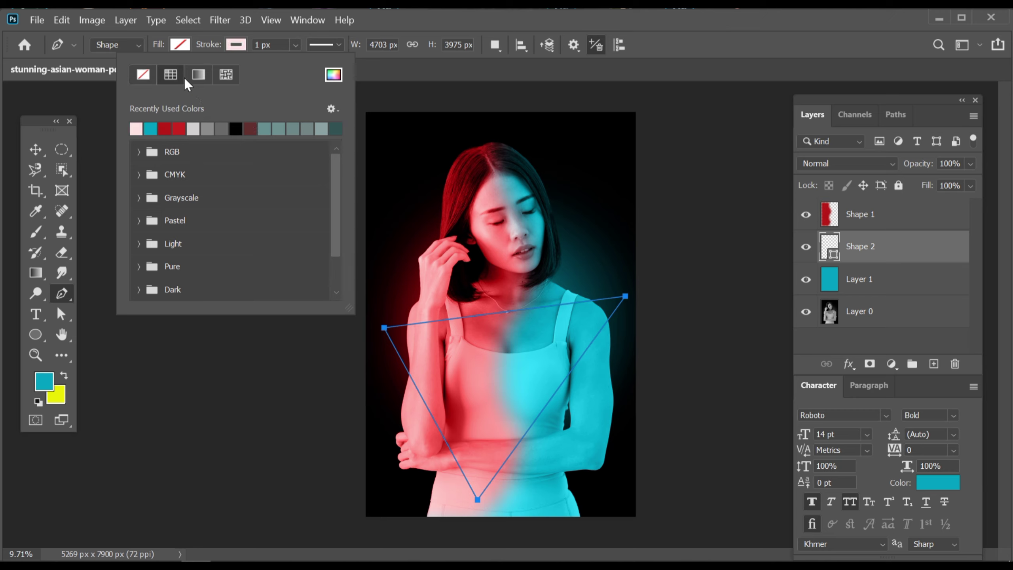
left_click(332, 76)
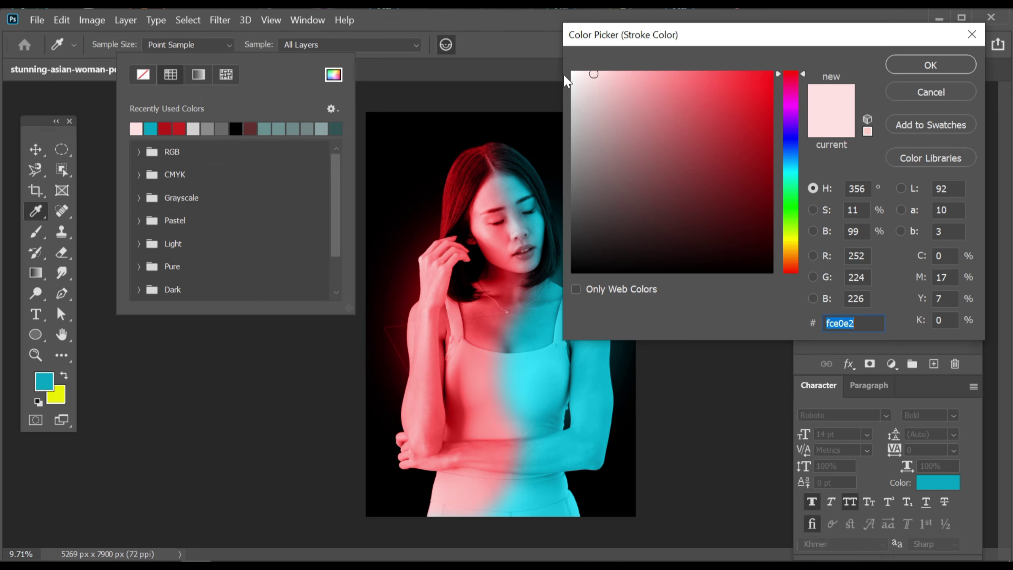
left_click(571, 72)
left_click(930, 65)
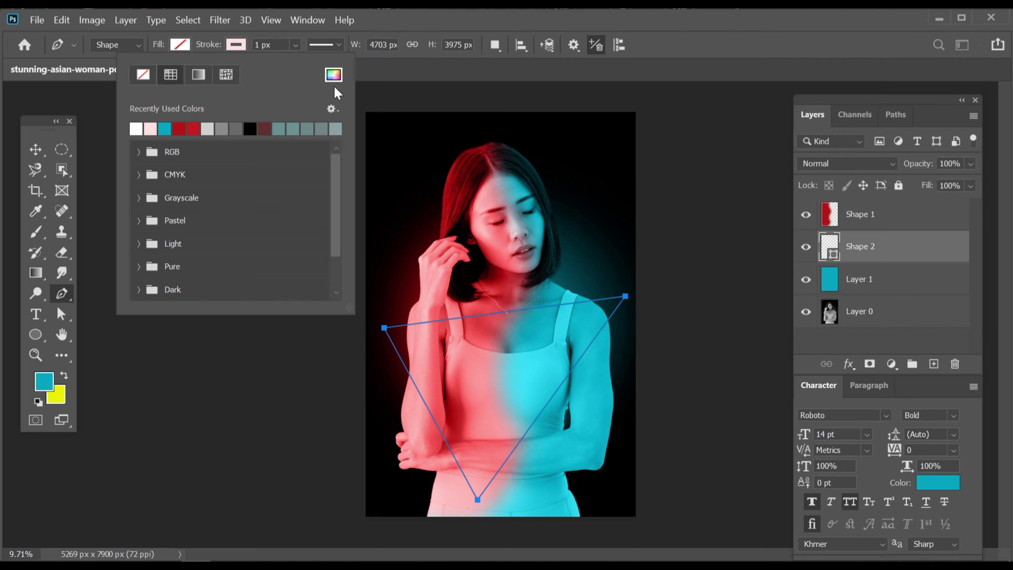
left_click(245, 46)
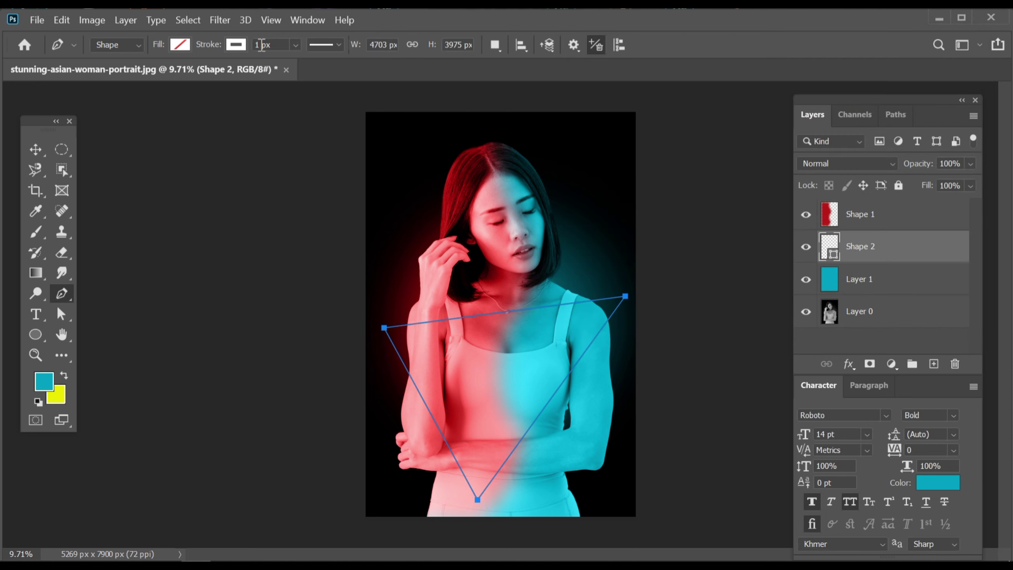
- Set the triangle's white stroke width to 30.07 px
left_click(299, 44)
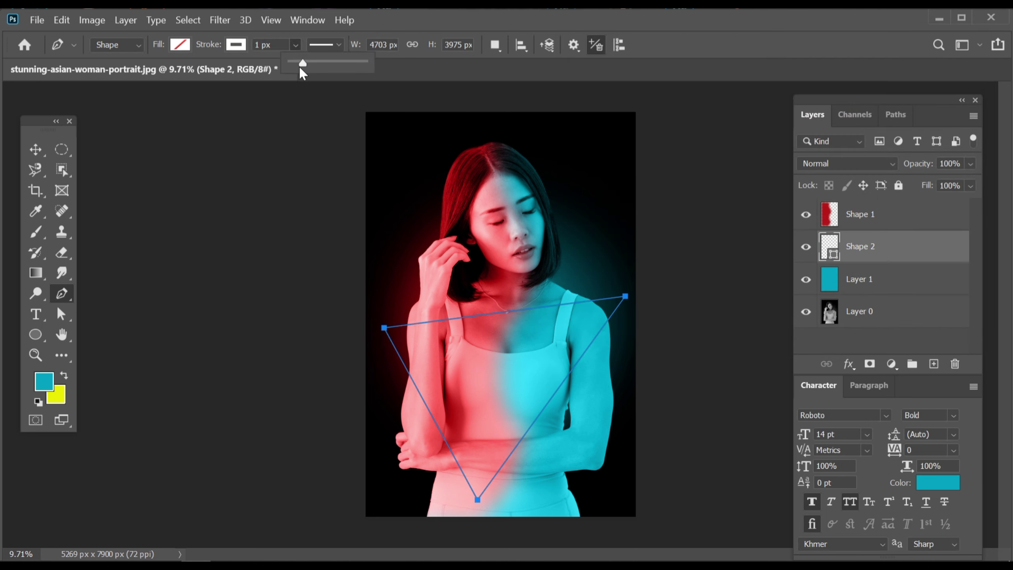
left_click_drag(301, 69, 304, 65)
left_click_drag(304, 64, 313, 65)
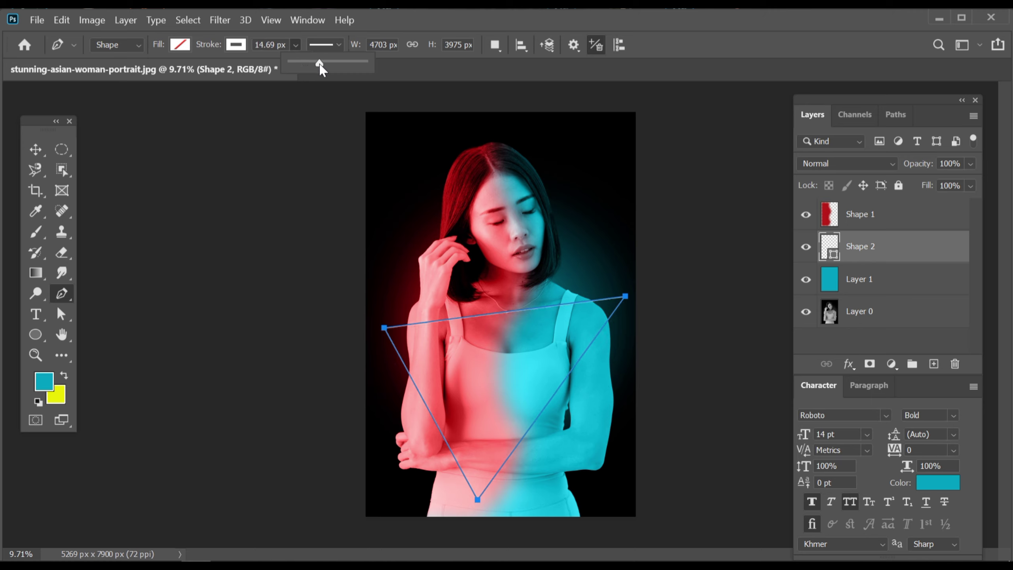
left_click_drag(321, 65, 340, 66)
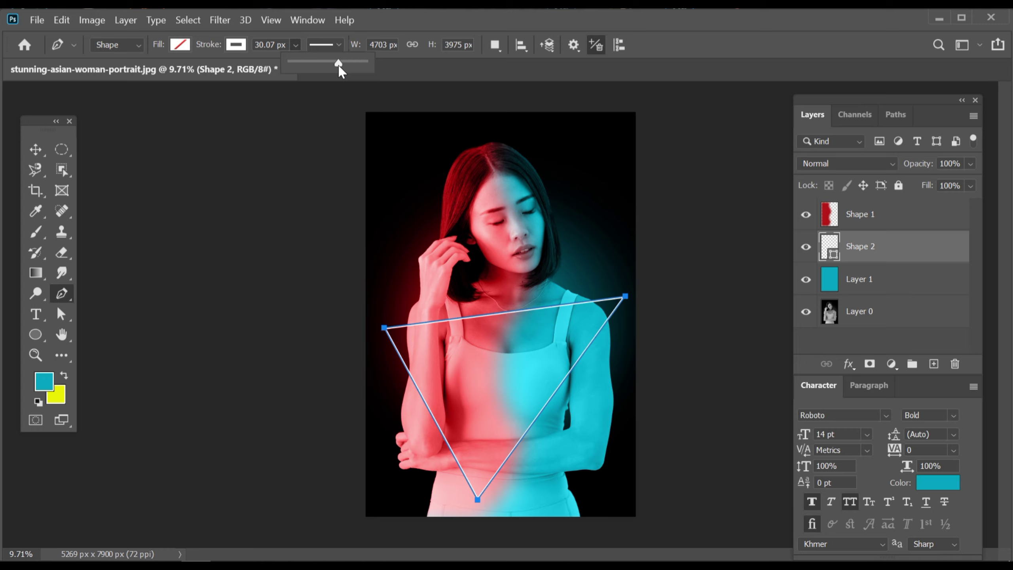
- Distort the triangle with Free Transform, pulling its upper-left corner slightly outward, raising its upper-right corner and nudging the bottom tip
left_click(37, 150)
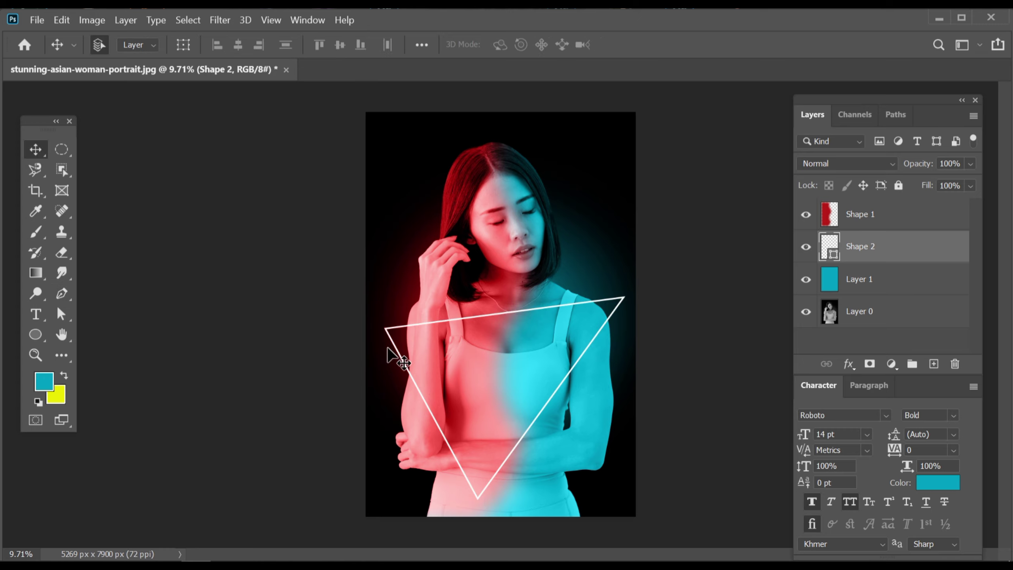
key("ctrl+t")
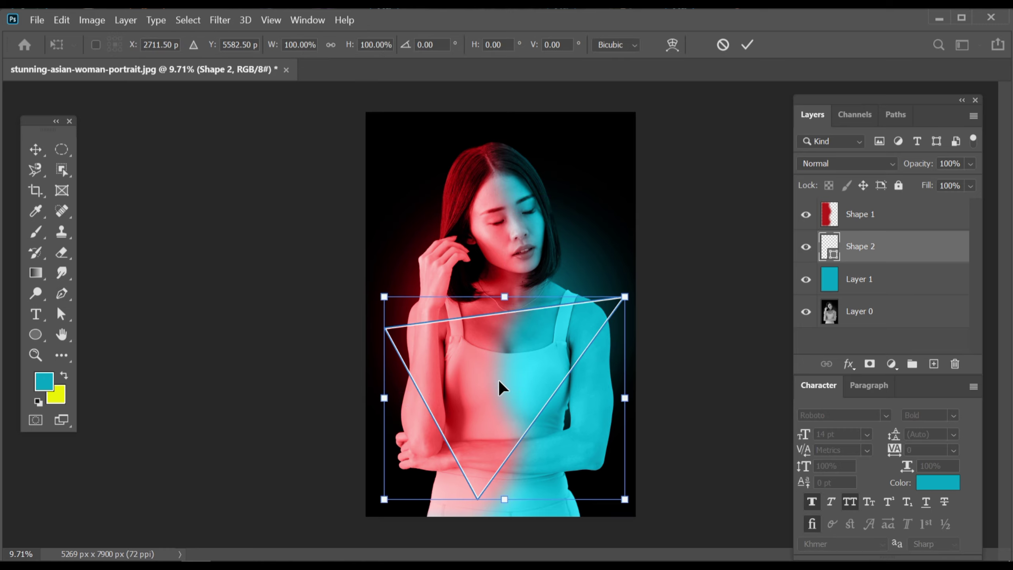
right_click(499, 387)
left_click(570, 158)
scroll(414, 319, "up", 1)
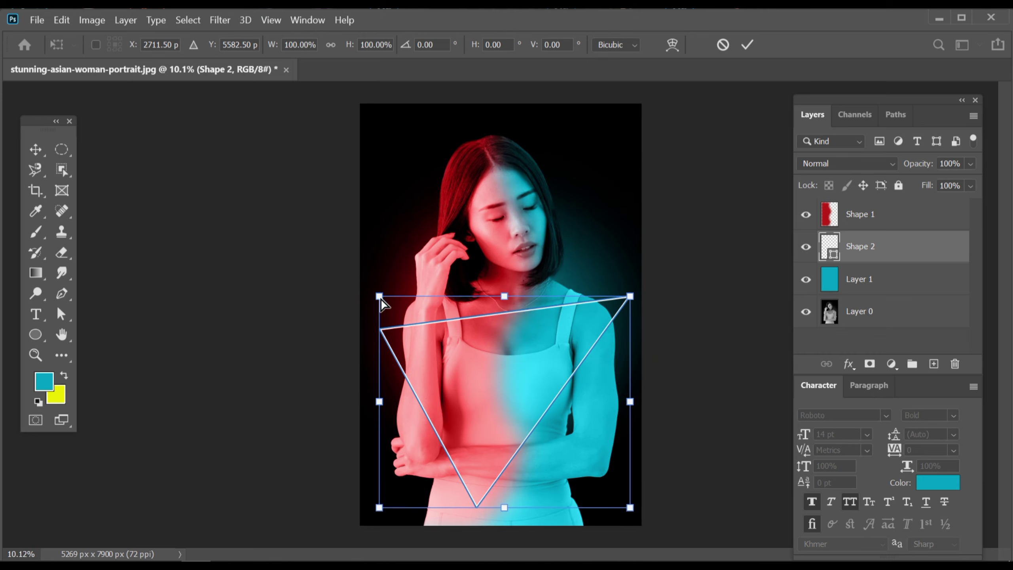
left_click_drag(381, 298, 376, 297)
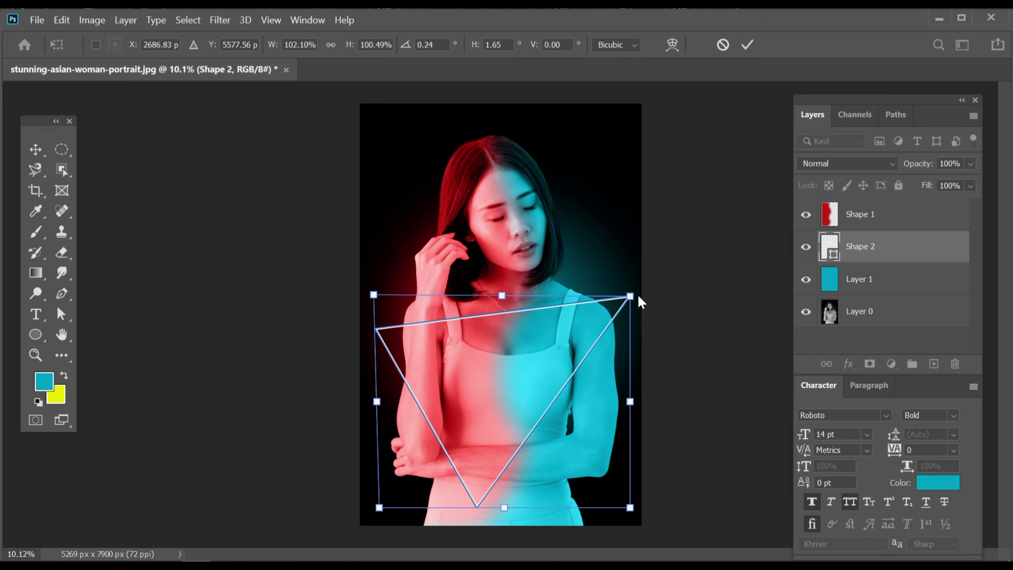
left_click_drag(630, 296, 631, 282)
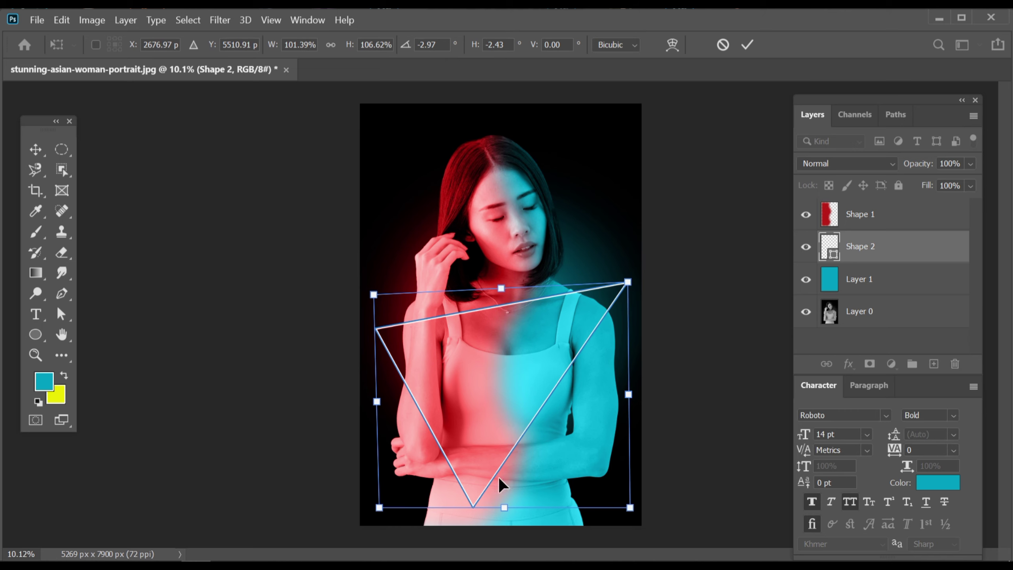
left_click_drag(503, 508, 505, 510)
left_click(746, 45)
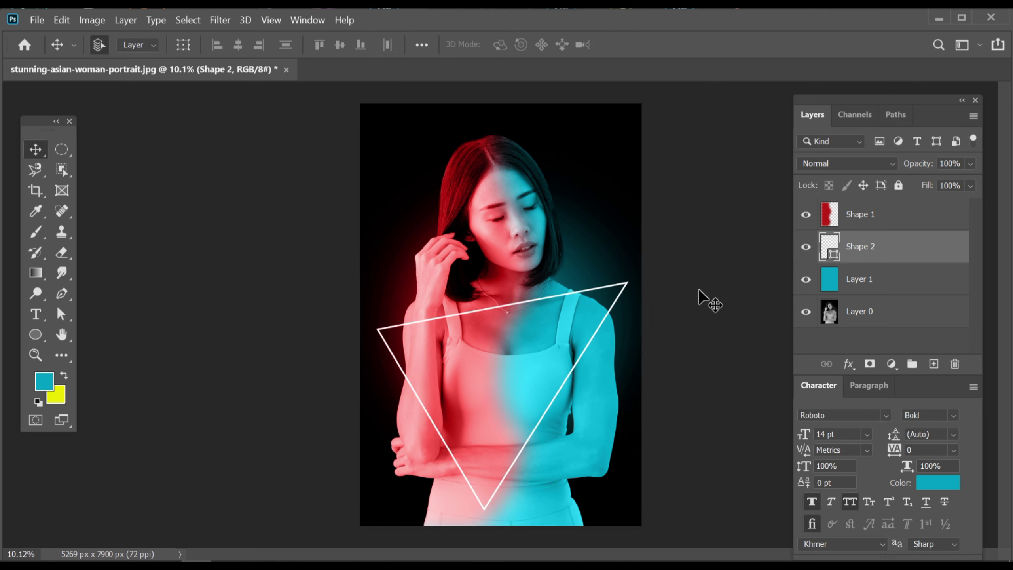
- Move the Shape 2 triangle layer above Shape 1 and add an Outer Glow effect to it
left_click(875, 216)
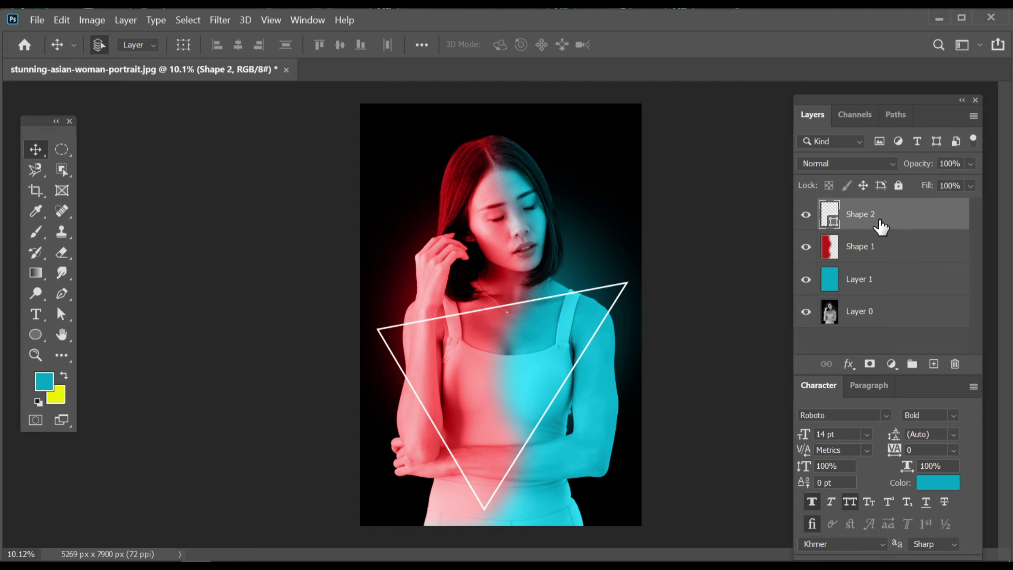
right_click(878, 218)
left_click(733, 19)
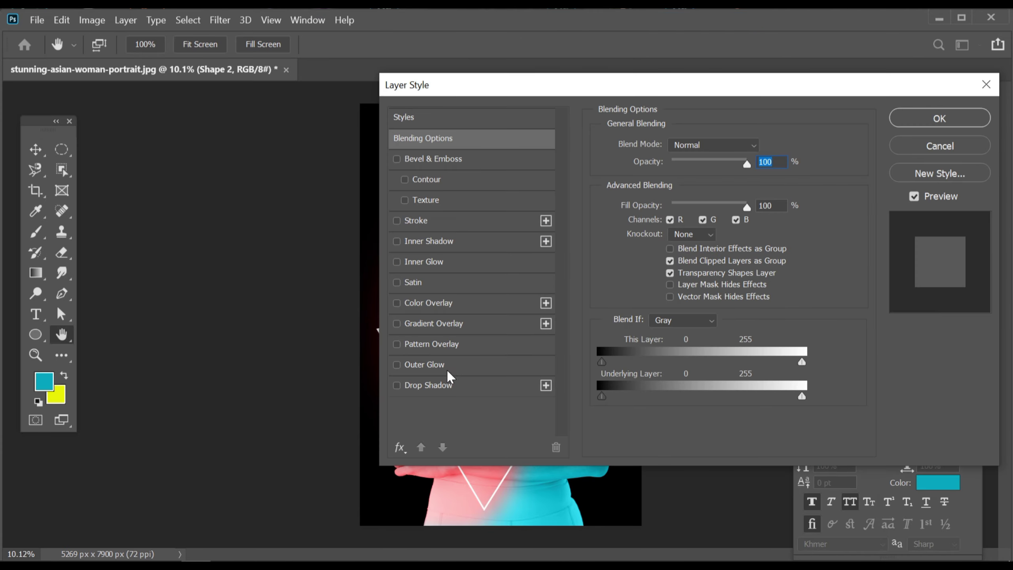
left_click(426, 366)
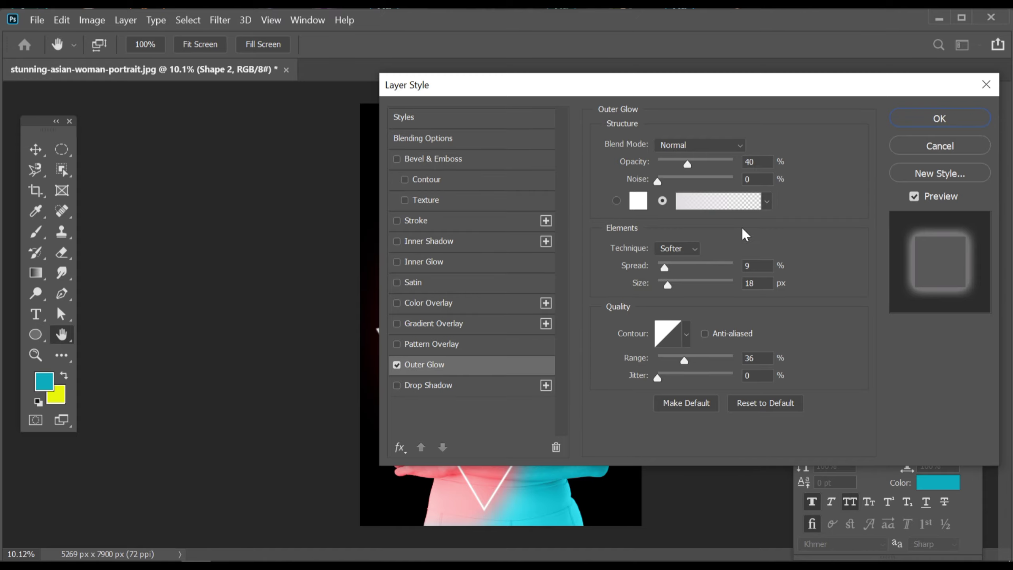
left_click_drag(708, 99, 903, 74)
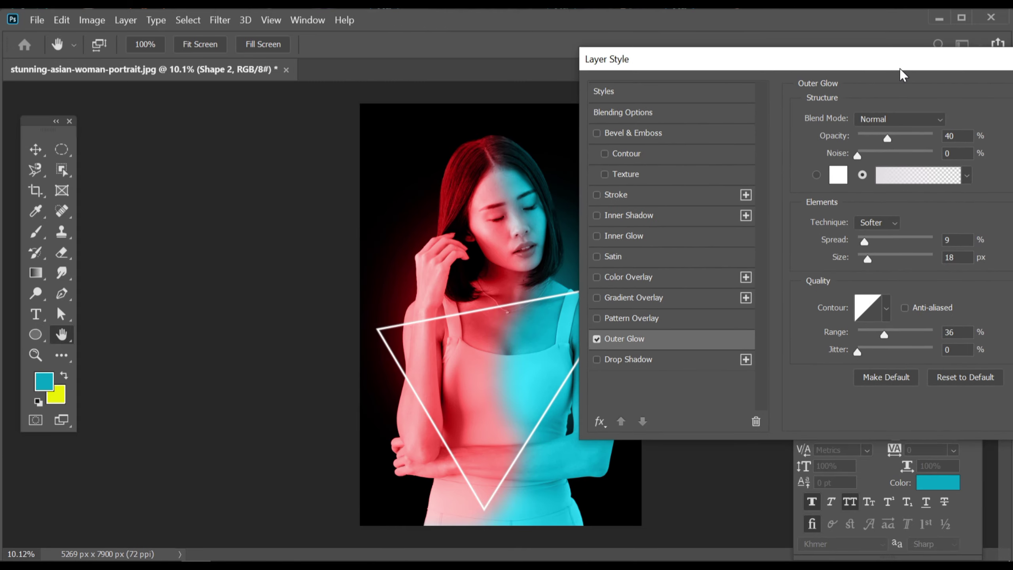
- Recolor the starting stop of the outer glow's gradient to a vivid magenta pink
left_click(904, 182)
left_click_drag(646, 80, 741, 70)
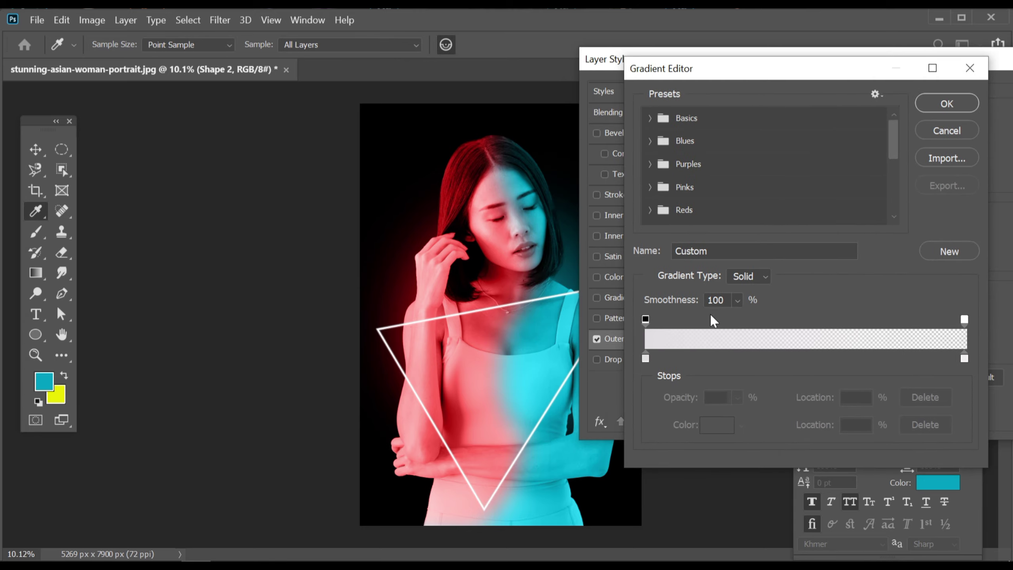
left_click(646, 359)
left_click(716, 426)
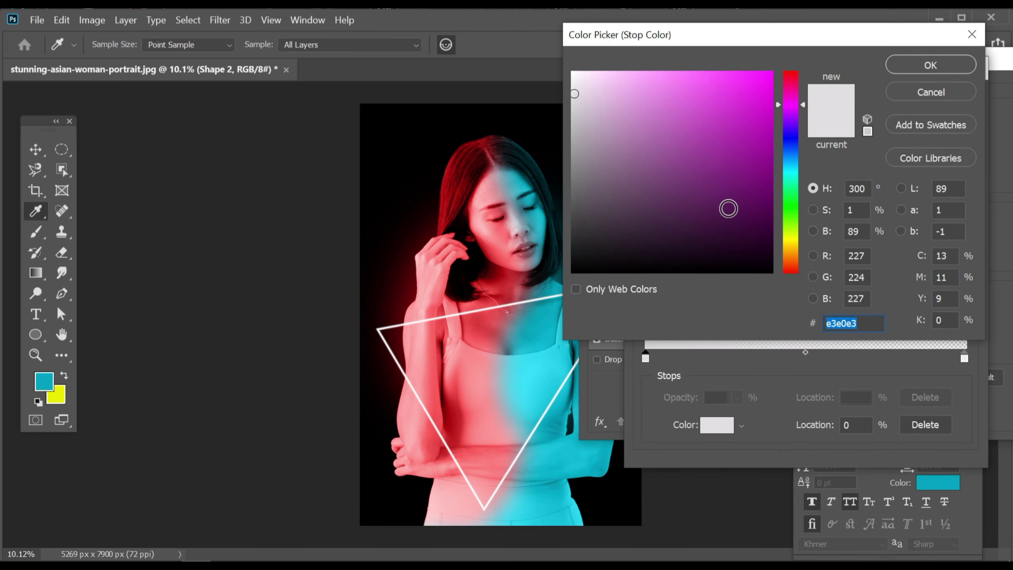
left_click_drag(784, 121, 791, 95)
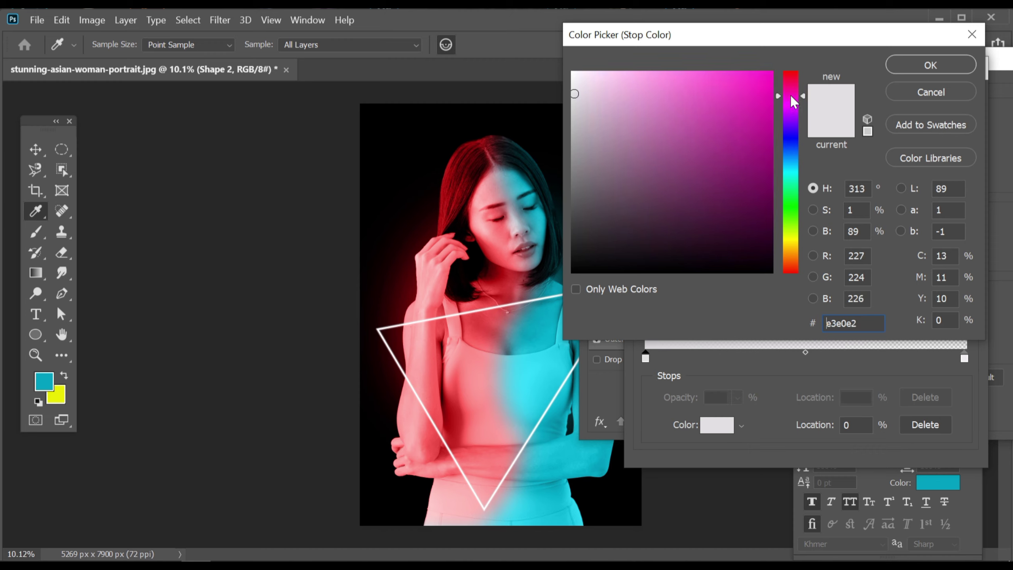
left_click(771, 78)
left_click(784, 92)
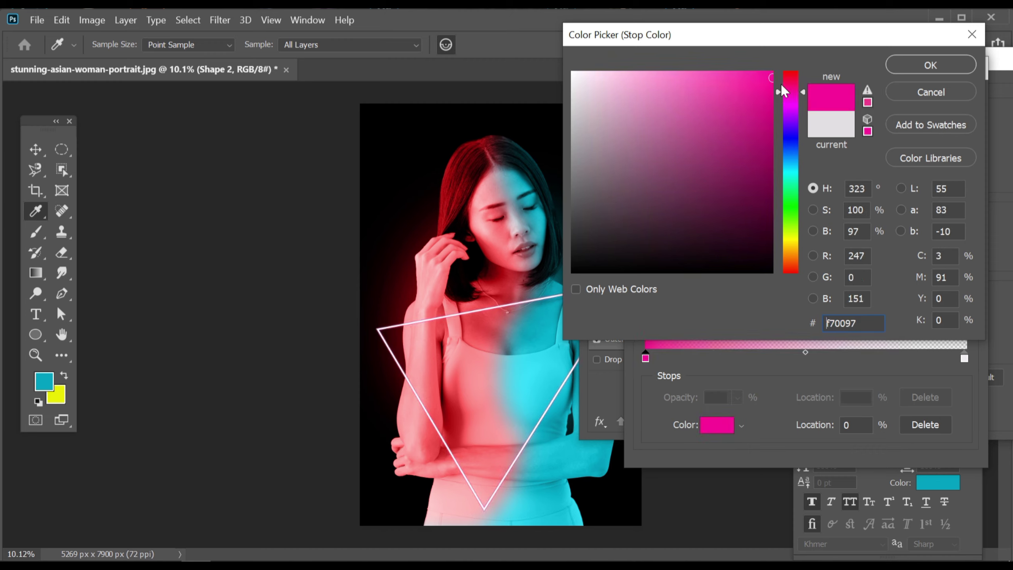
mouse_move(766, 84)
left_mouse_down()
mouse_move(808, 91)
mouse_move(794, 92)
mouse_move(794, 114)
mouse_move(794, 92)
left_mouse_up()
left_click(904, 68)
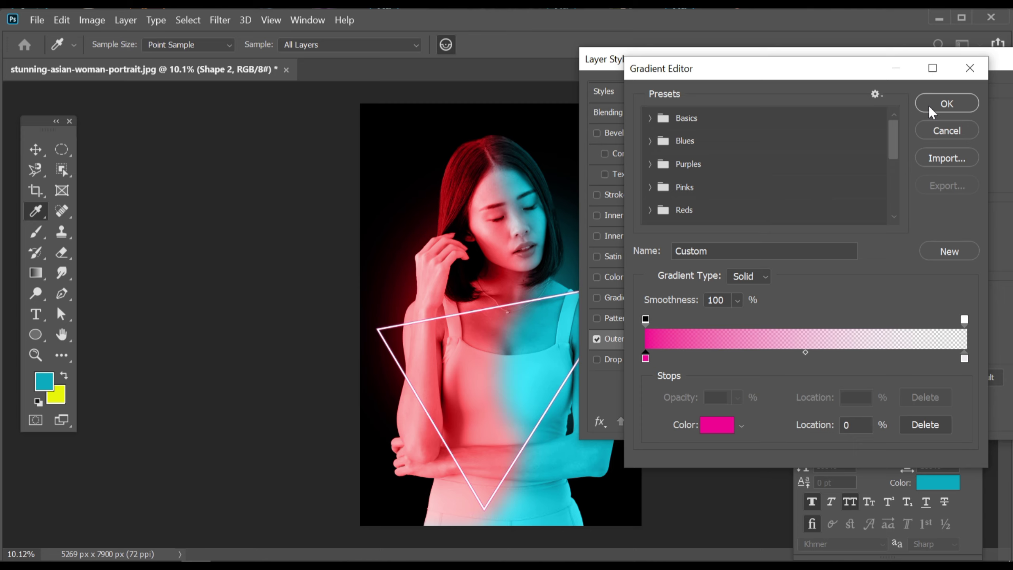
left_click(929, 105)
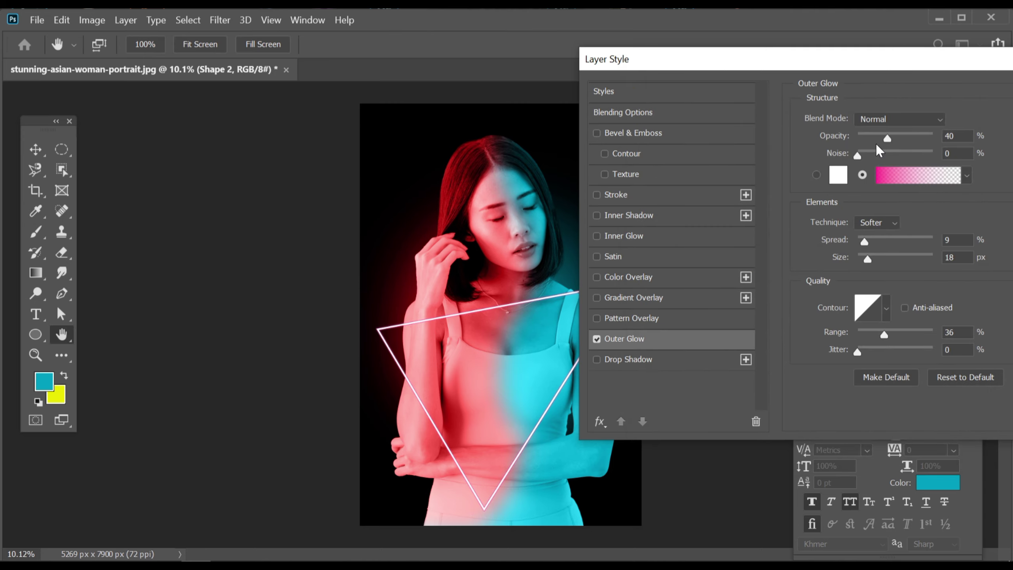
- Set the outer glow's opacity to 100%, spread to 15% and size to 29 px, and apply the layer style
left_click_drag(889, 138, 930, 140)
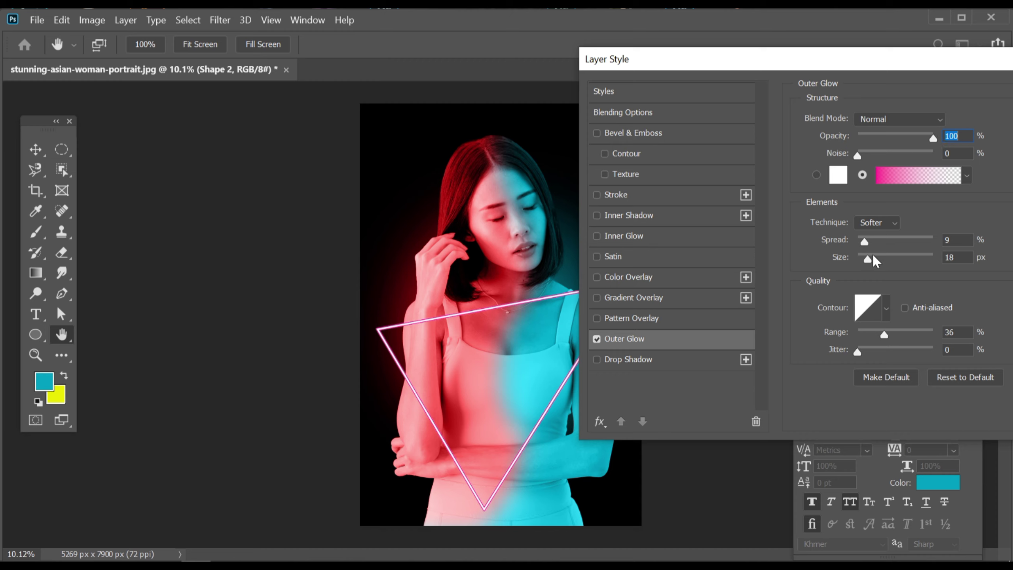
mouse_move(867, 243)
left_mouse_down()
mouse_move(885, 265)
mouse_move(868, 245)
left_mouse_up()
left_click_drag(892, 69, 738, 76)
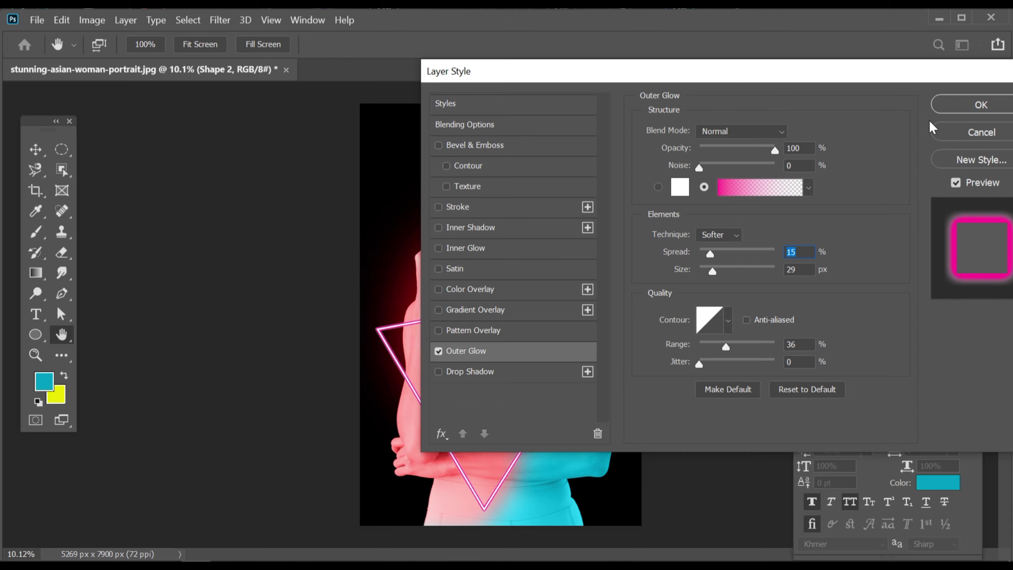
left_click(977, 104)
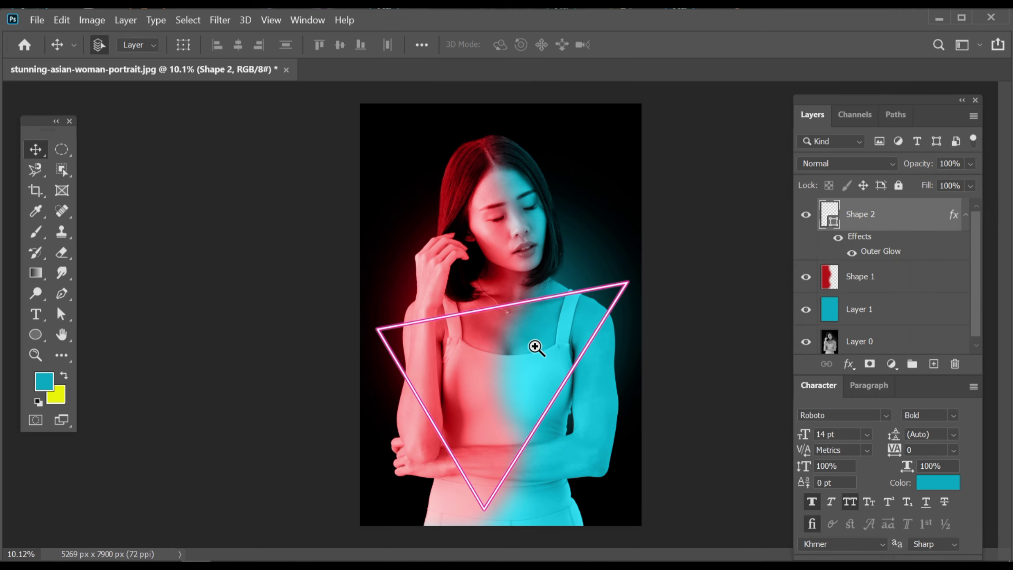
- Add a layer mask to the Shape 2 triangle and choose a soft round brush with 0% hardness for painting
left_click_drag(535, 346, 570, 339)
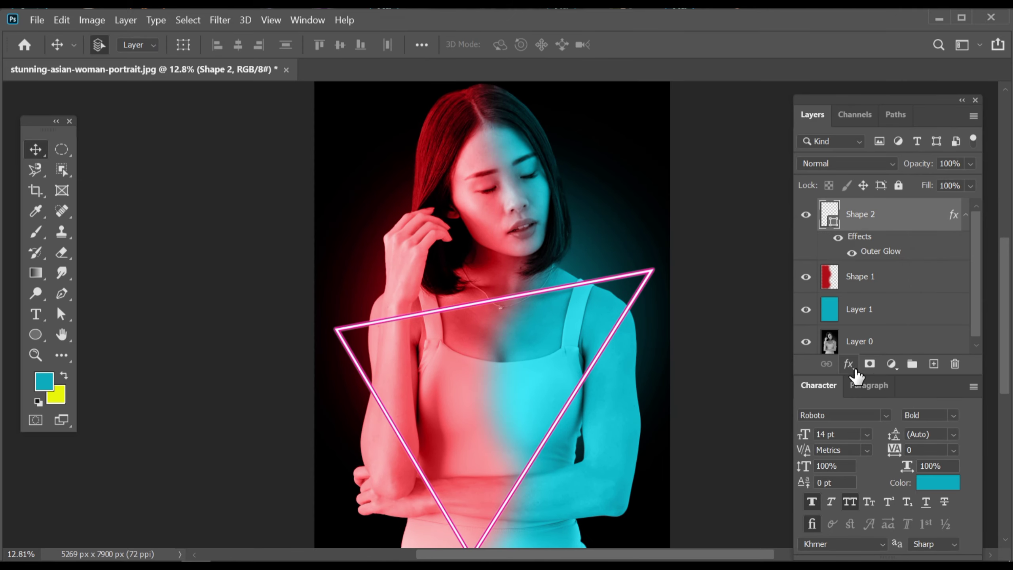
left_click(870, 364)
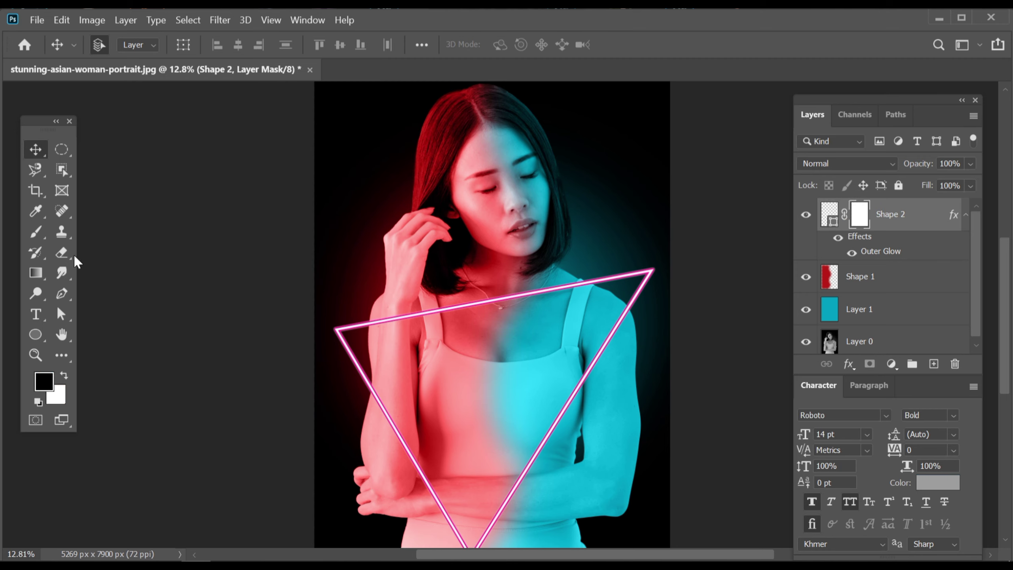
left_click(36, 231)
left_click(120, 228)
left_click(117, 44)
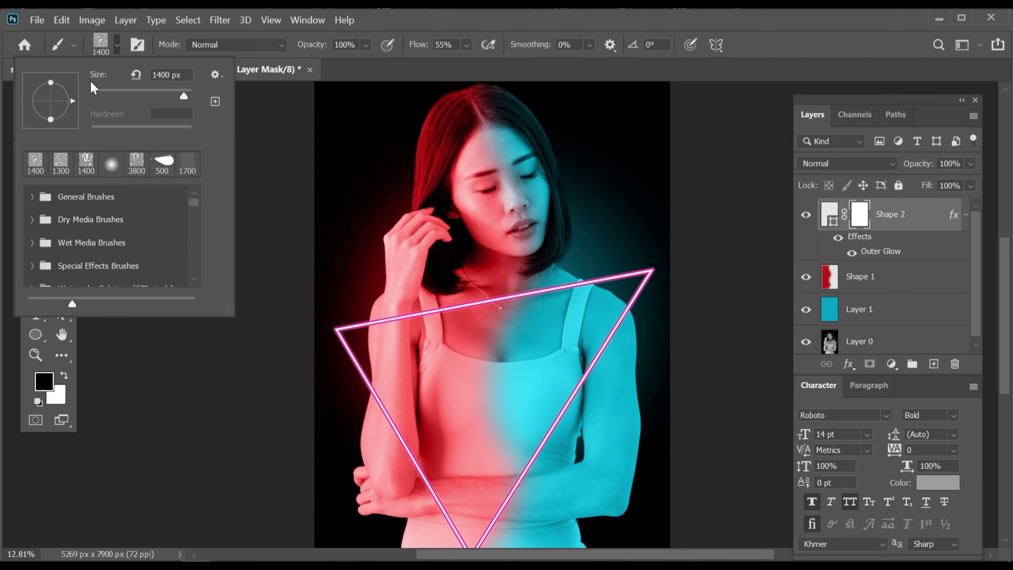
left_click(112, 163)
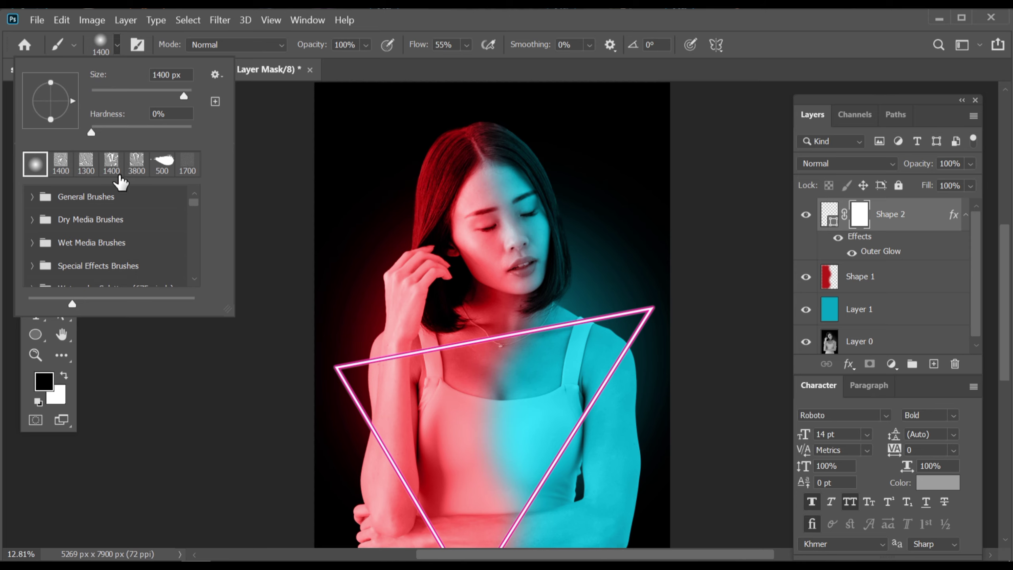
left_click(674, 38)
- Reduce the brush to 700 px and paint black on the triangle's mask along its upper line across the forearm, chest and strap
scroll(520, 414, "up", 3)
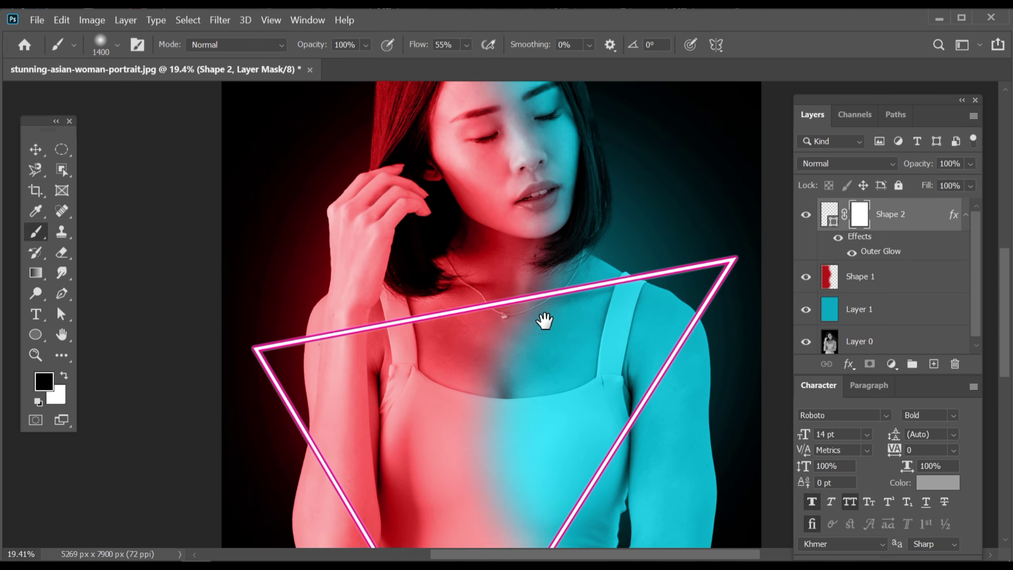
scroll(487, 282, "down", 3)
scroll(334, 287, "up", 1)
key("bracketleft")
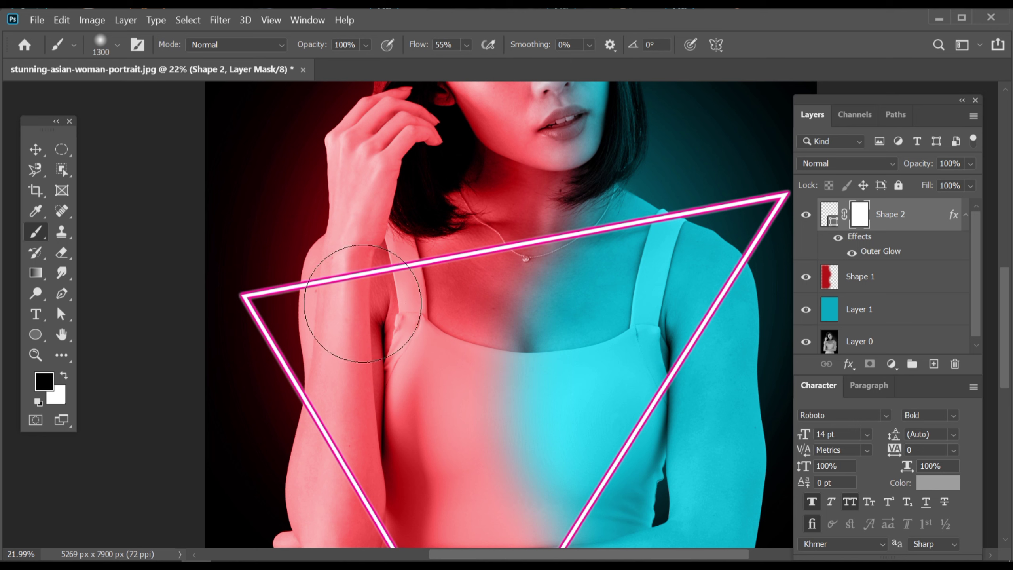
key("bracketleft")
key("bracketleft")
key("bracketleft")
key("bracketleft")
key("bracketleft")
key("bracketleft")
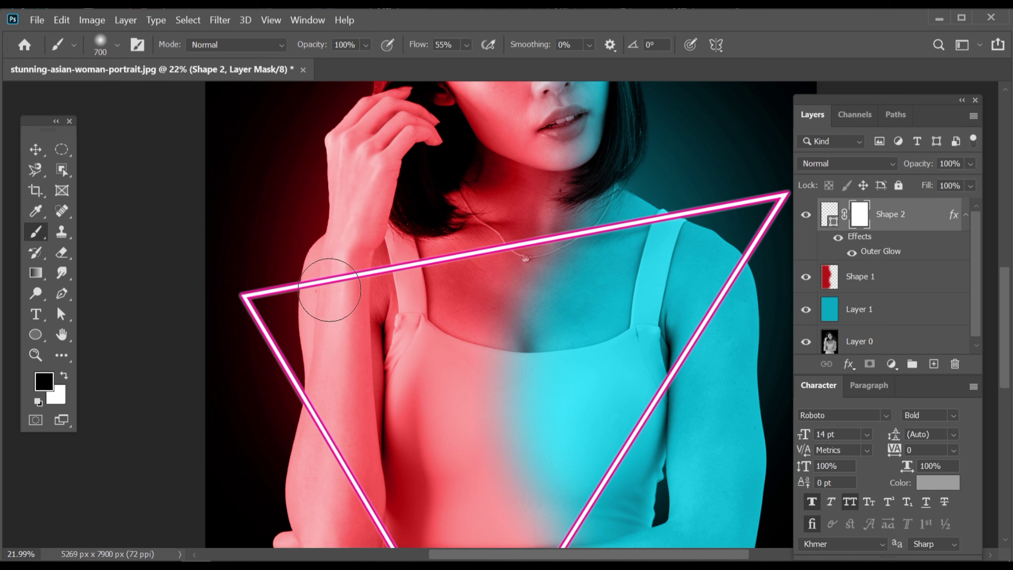
left_click_drag(330, 290, 353, 282)
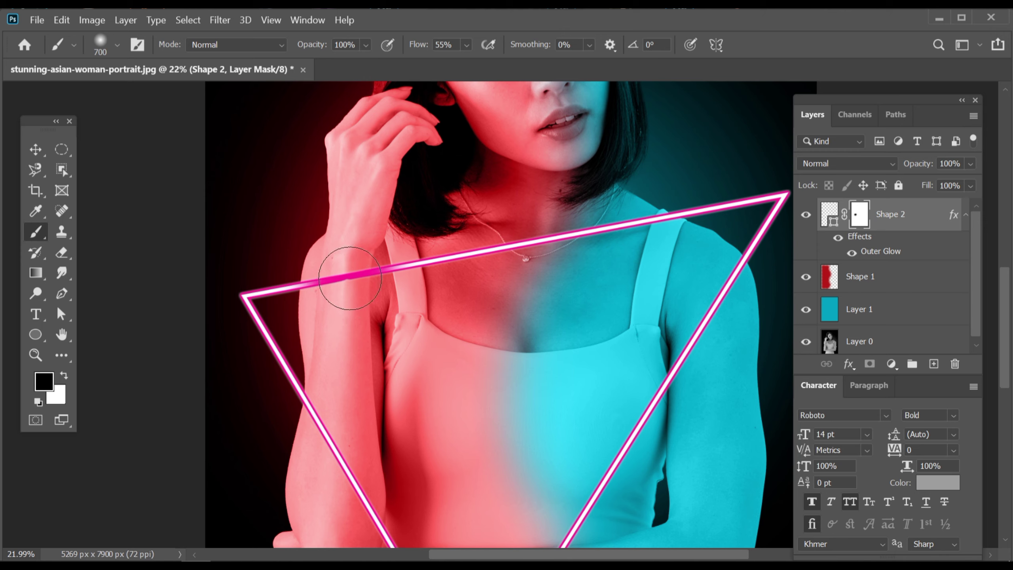
left_click_drag(387, 274, 656, 222)
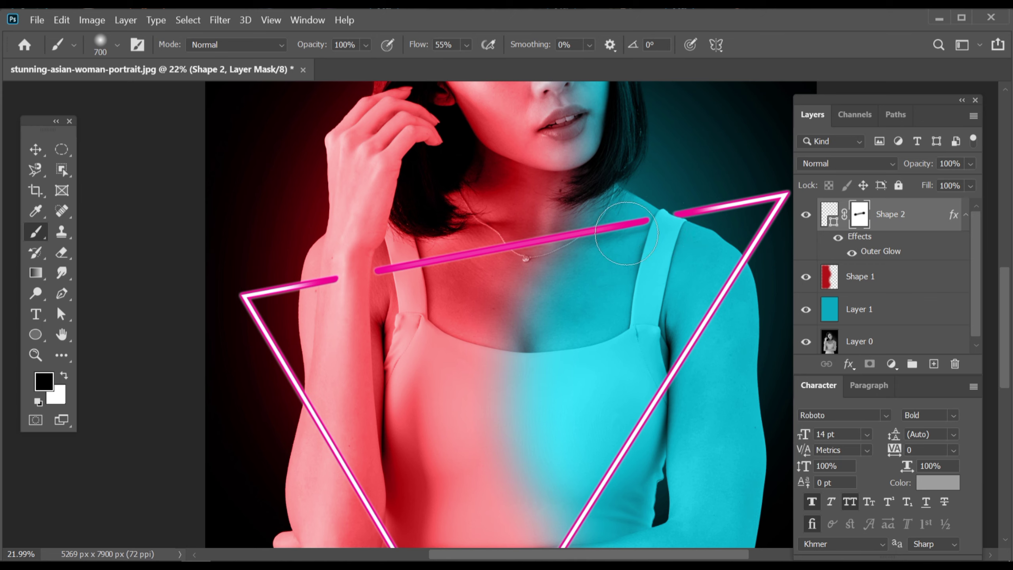
- Paint black with the 700 px brush on the triangle's mask over the line at the center of the chest and the forearm
left_click(118, 44)
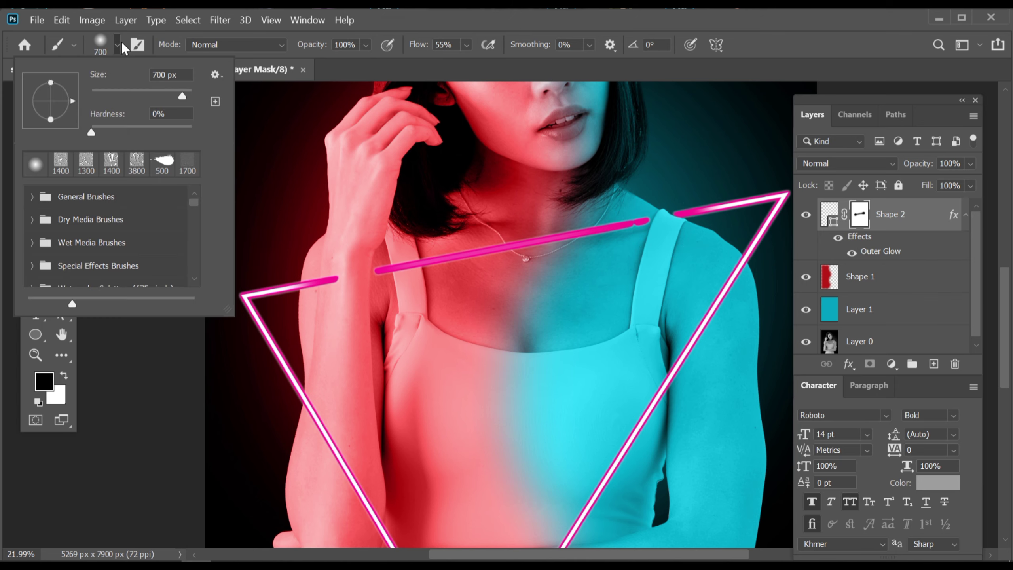
left_click(659, 24)
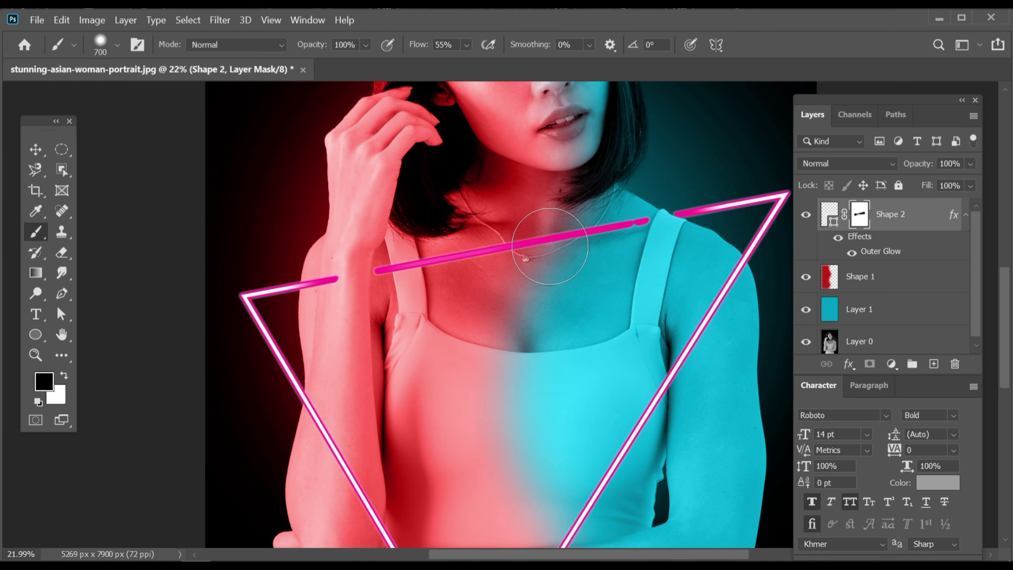
left_click(527, 245)
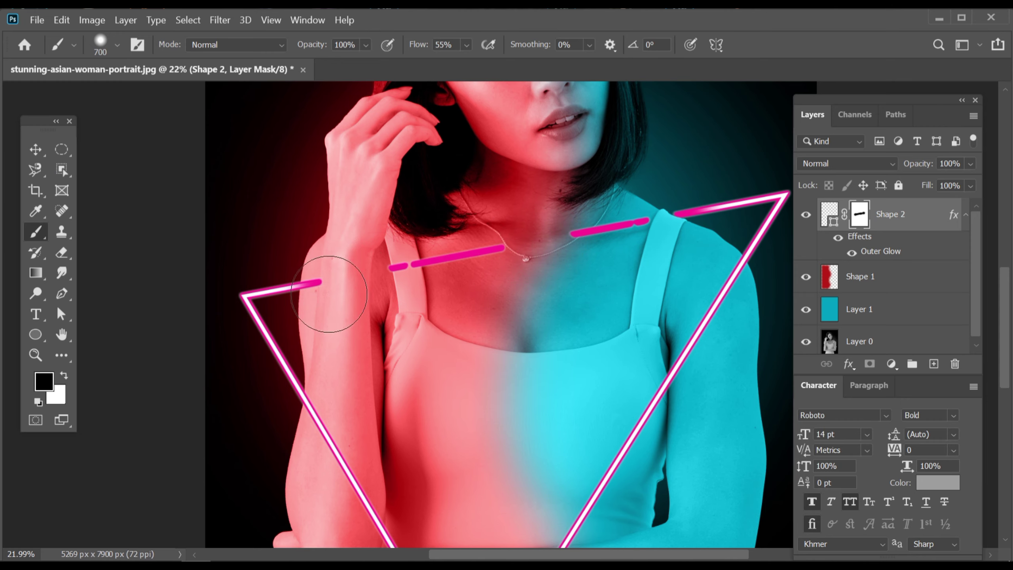
- Reduce the brush to 150 px and paint out the pink line end overlapping the outer edge of the raised forearm
mouse_move(350, 324)
left_mouse_down()
mouse_move(287, 242)
mouse_move(297, 264)
mouse_move(421, 355)
left_mouse_up()
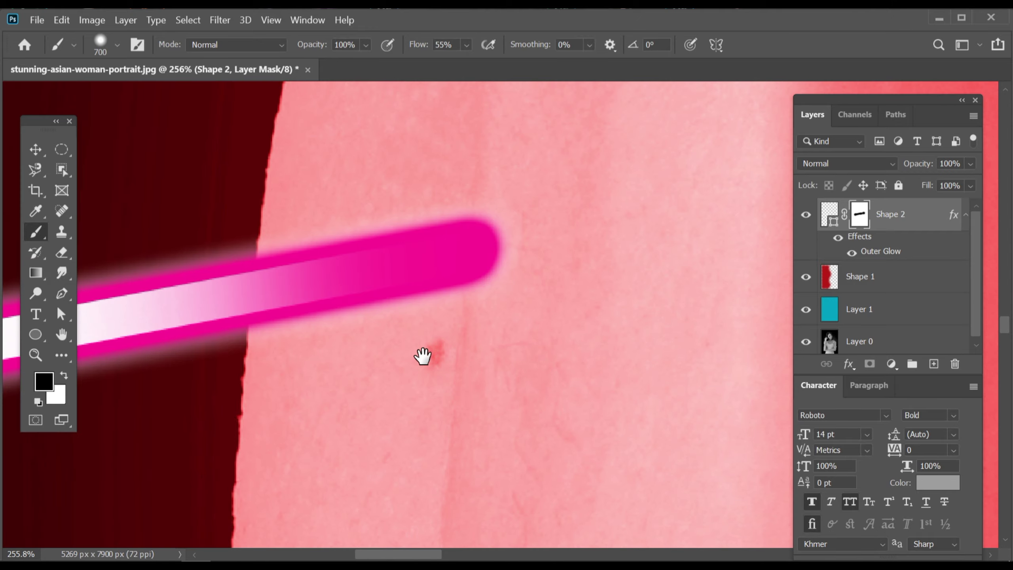
key("bracketleft")
key("bracketleft")
key("bracketleft")
key("bracketleft")
key("bracketleft")
key("bracketleft")
key("bracketleft")
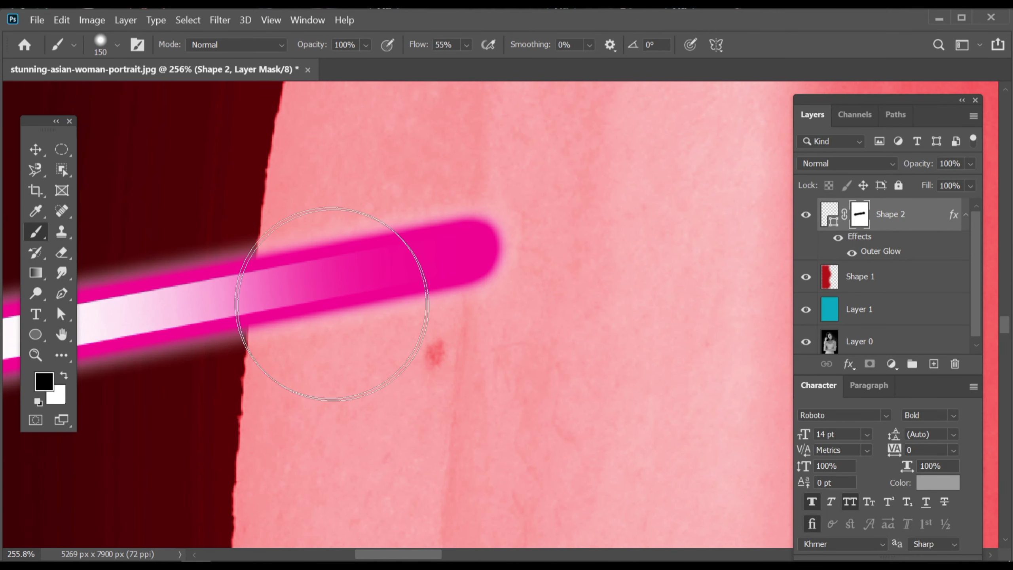
left_click(294, 283)
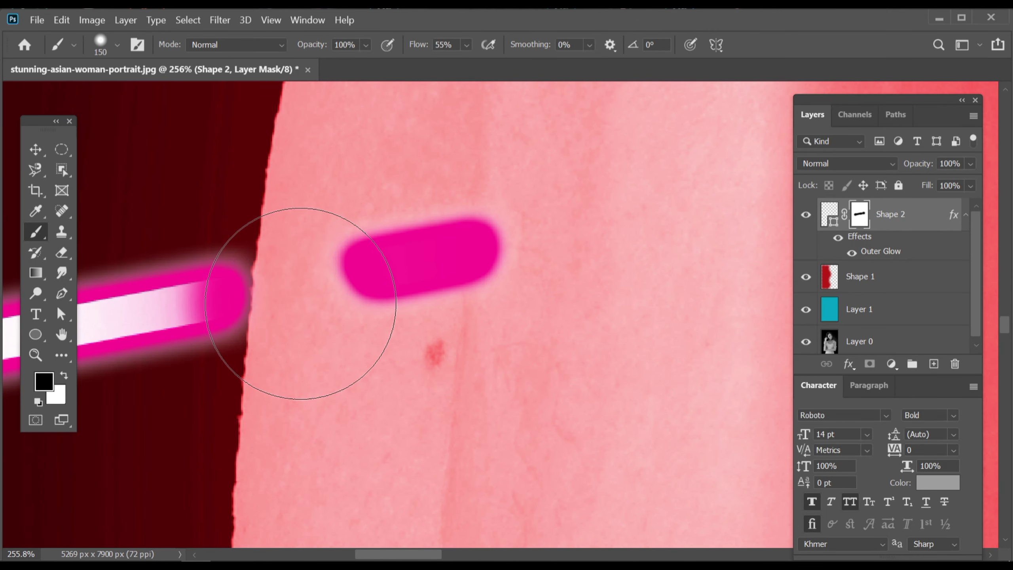
left_click(286, 310)
mouse_move(278, 306)
left_mouse_down()
mouse_move(250, 307)
mouse_move(340, 297)
mouse_move(452, 265)
left_mouse_up()
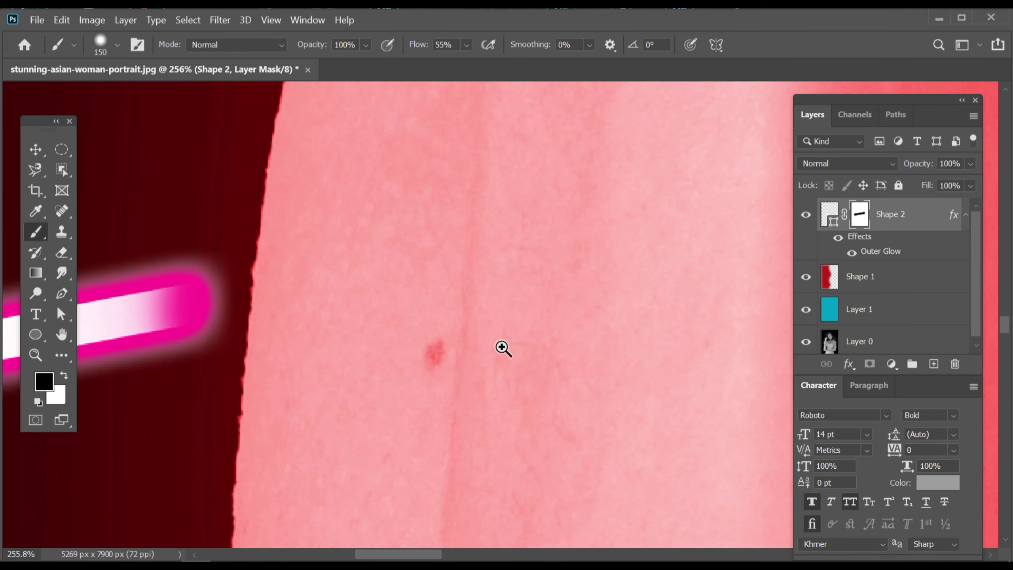
- Mask out the rounded end of the neon line where it touches the shoulder strap on the teal side
scroll(502, 346, "down", 10)
left_click_drag(520, 369, 446, 358)
left_click_drag(586, 253, 429, 294)
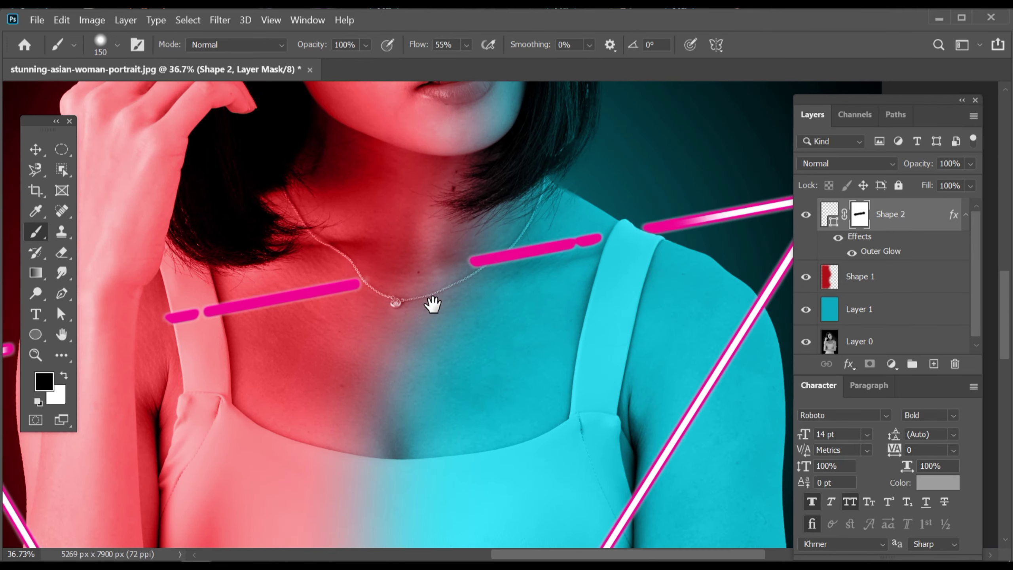
scroll(651, 219, "up", 5)
left_click_drag(520, 281, 478, 327)
left_click_drag(419, 335, 464, 305)
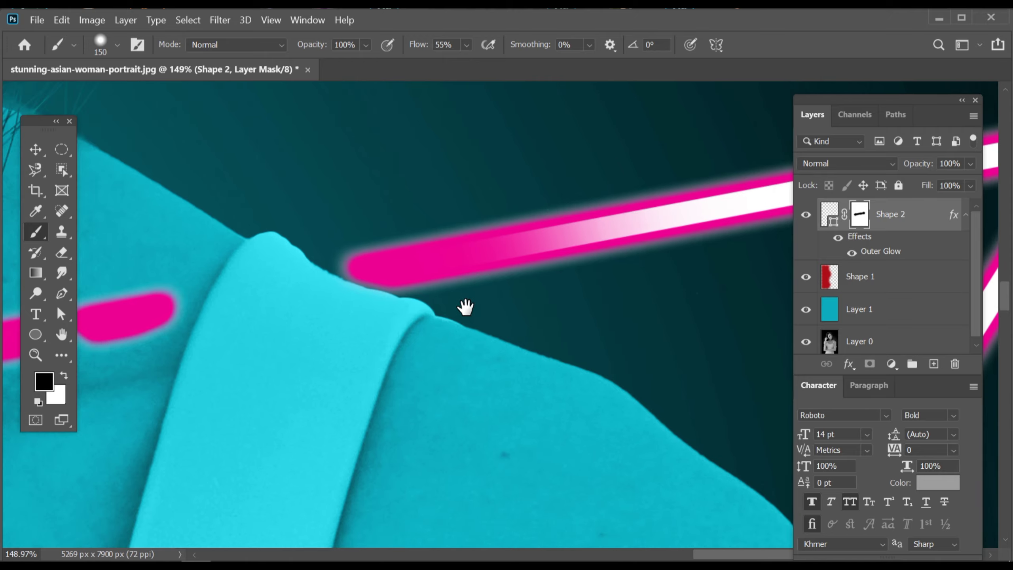
mouse_move(327, 282)
left_mouse_down()
mouse_move(358, 249)
mouse_move(390, 279)
mouse_move(407, 255)
mouse_move(440, 276)
left_mouse_up()
- Paint black over the remaining pink line segments across the chest and the red-side strap
scroll(403, 310, "down", 3)
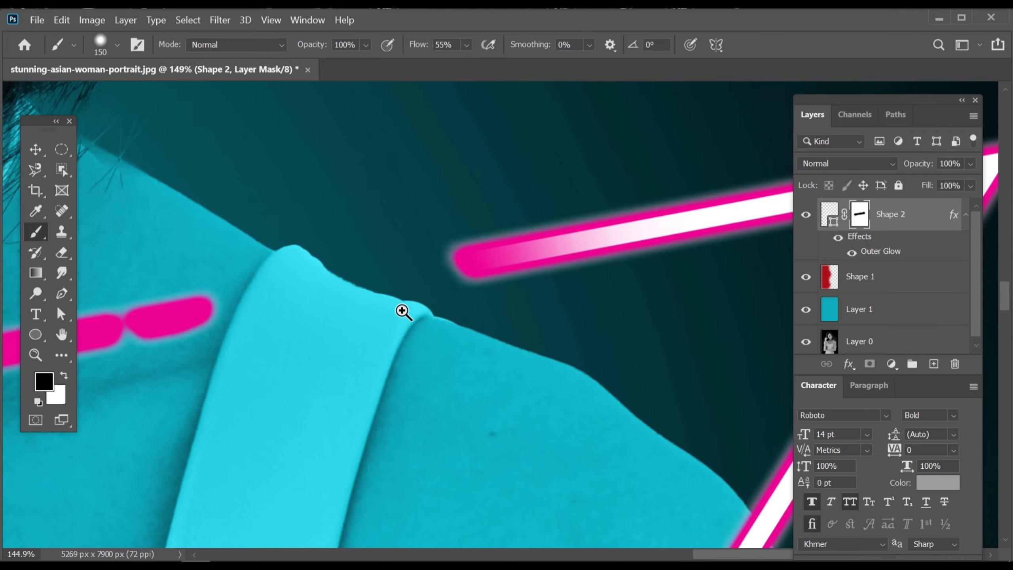
mouse_move(400, 314)
left_mouse_down()
mouse_move(492, 299)
mouse_move(330, 309)
mouse_move(244, 333)
mouse_move(137, 342)
left_mouse_up()
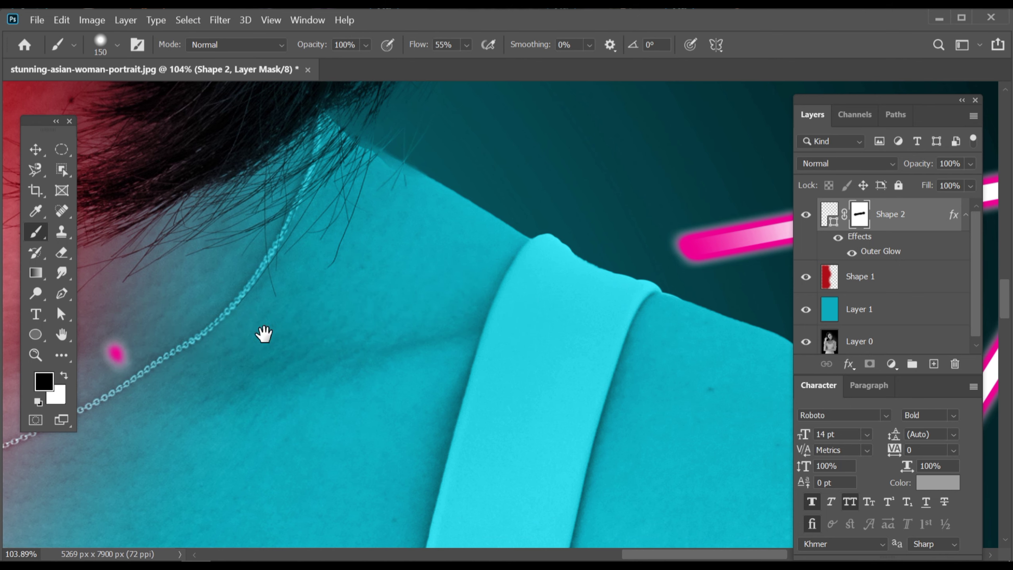
left_click_drag(260, 332, 646, 257)
left_click_drag(584, 267, 488, 283)
mouse_move(696, 276)
left_mouse_down()
mouse_move(757, 261)
mouse_move(422, 319)
left_mouse_up()
mouse_move(306, 342)
left_mouse_down()
mouse_move(249, 339)
mouse_move(191, 361)
left_mouse_up()
left_click_drag(385, 346, 596, 336)
mouse_move(418, 350)
left_mouse_down()
mouse_move(258, 365)
mouse_move(398, 323)
left_mouse_up()
left_click(286, 368)
scroll(516, 367, "down", 5)
scroll(542, 357, "down", 4)
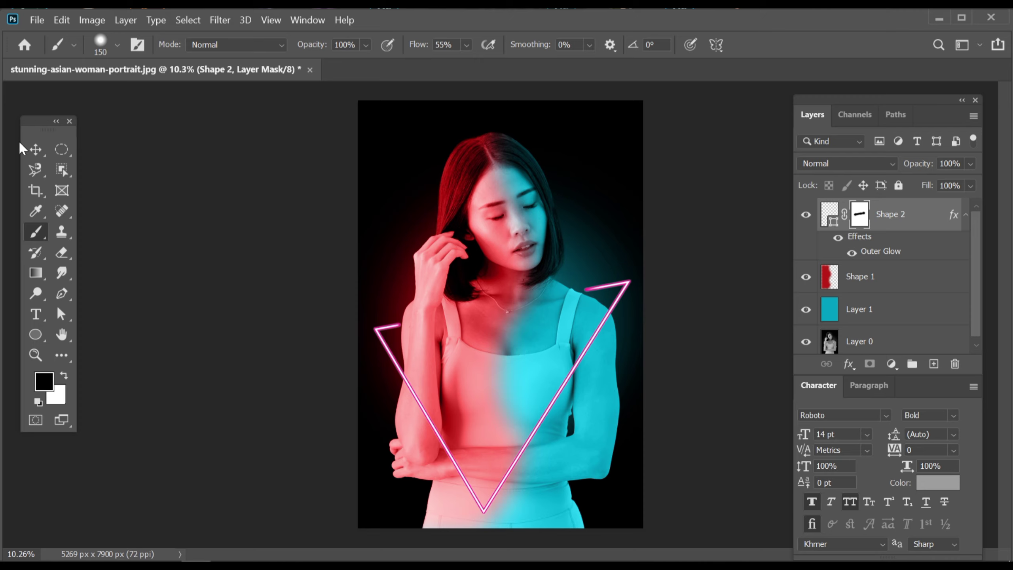
- Distort the Shape 2 triangle by moving its upper-right corner slightly inward, and apply the transformation
left_click(36, 150)
left_click(239, 324)
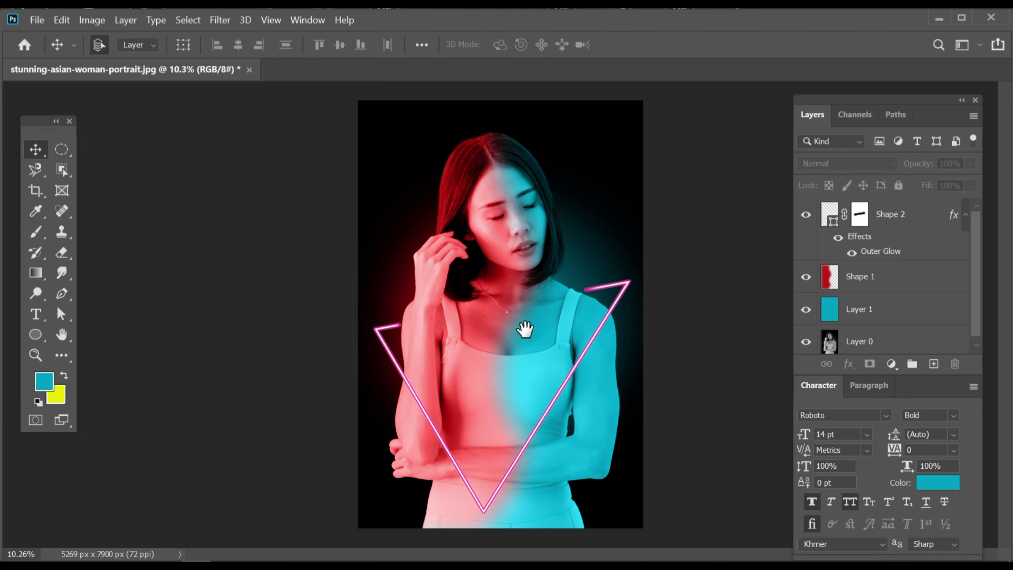
left_click(888, 218)
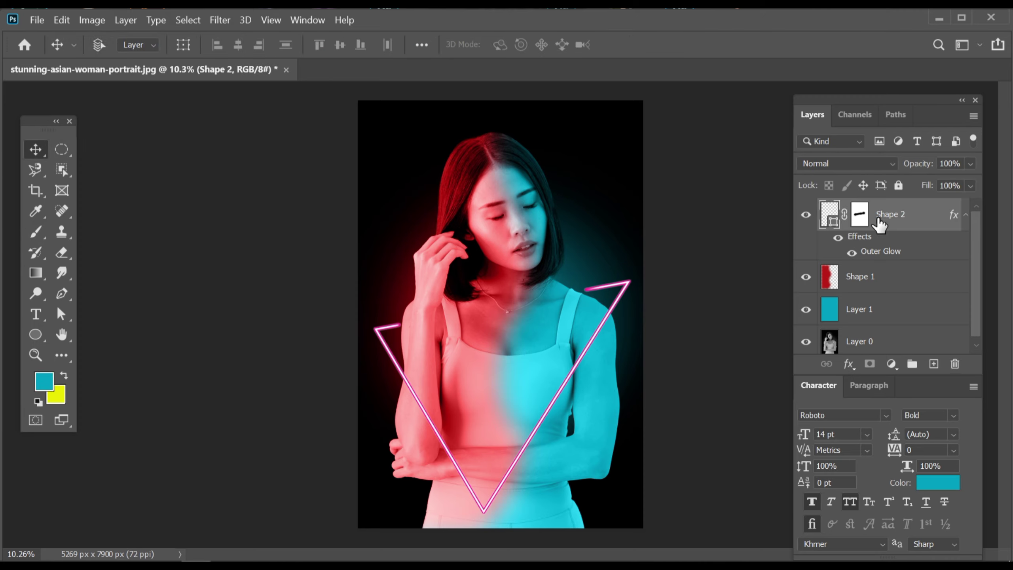
key("ctrl+t")
right_click(520, 332)
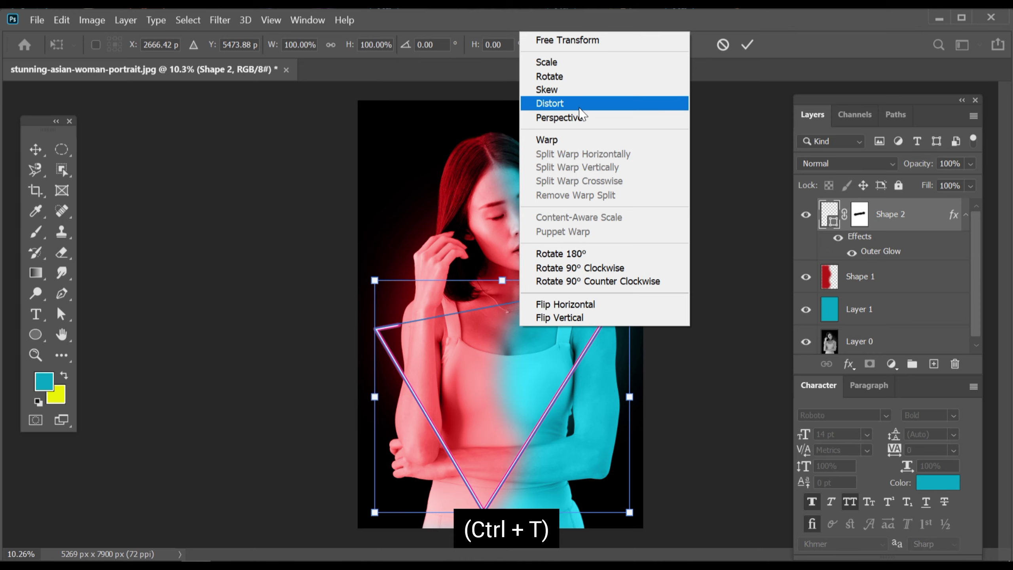
left_click(542, 103)
left_click_drag(511, 312, 452, 331)
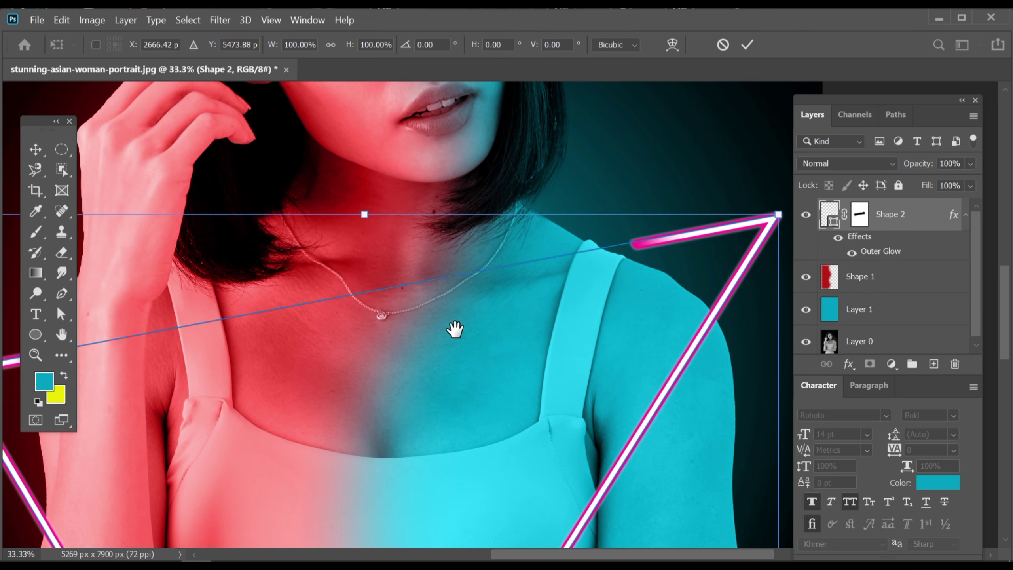
mouse_move(778, 220)
left_mouse_down()
mouse_move(722, 234)
mouse_move(748, 237)
mouse_move(761, 215)
left_mouse_up()
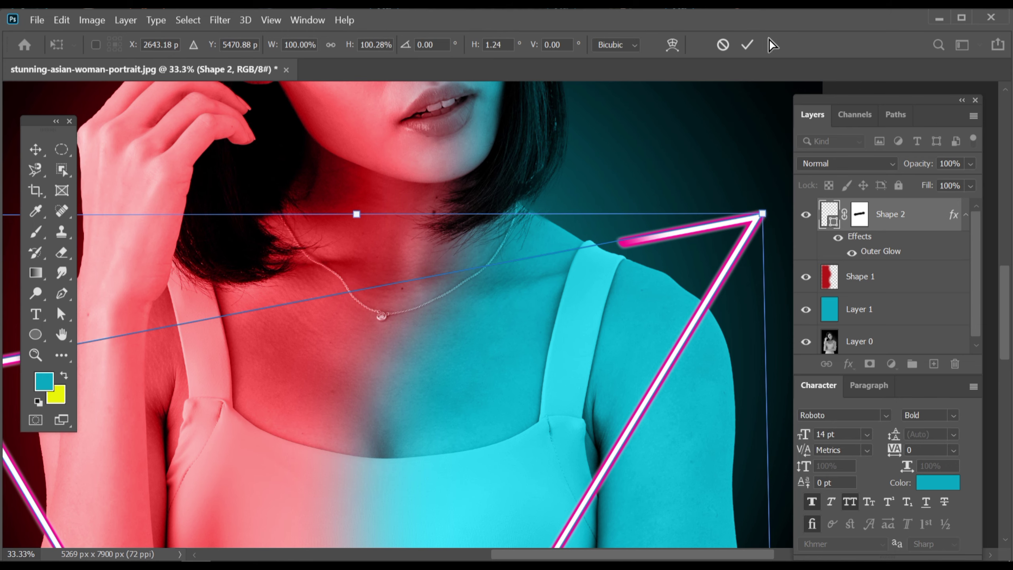
left_click(747, 45)
- Nudge the neon triangle slightly downward over the woman's torso
scroll(499, 291, "down", 2)
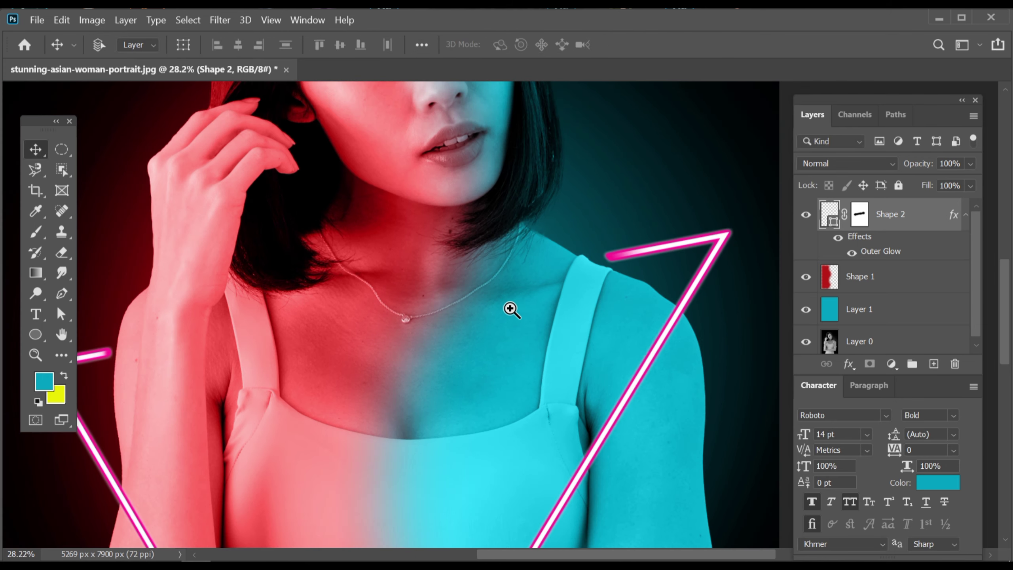
scroll(510, 309, "down", 4)
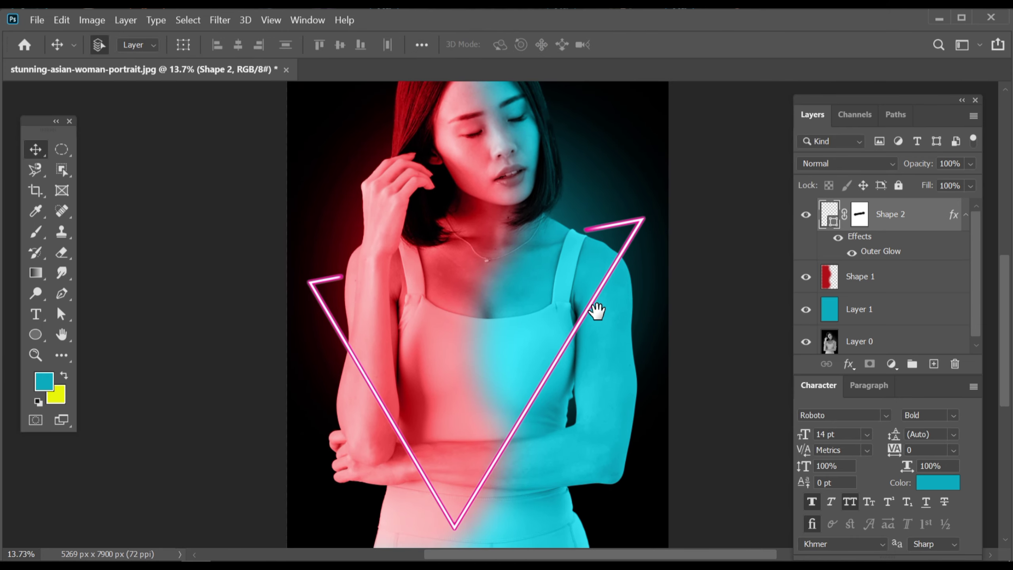
key("shift+Down")
key("shift+Down")
key("shift+Down")
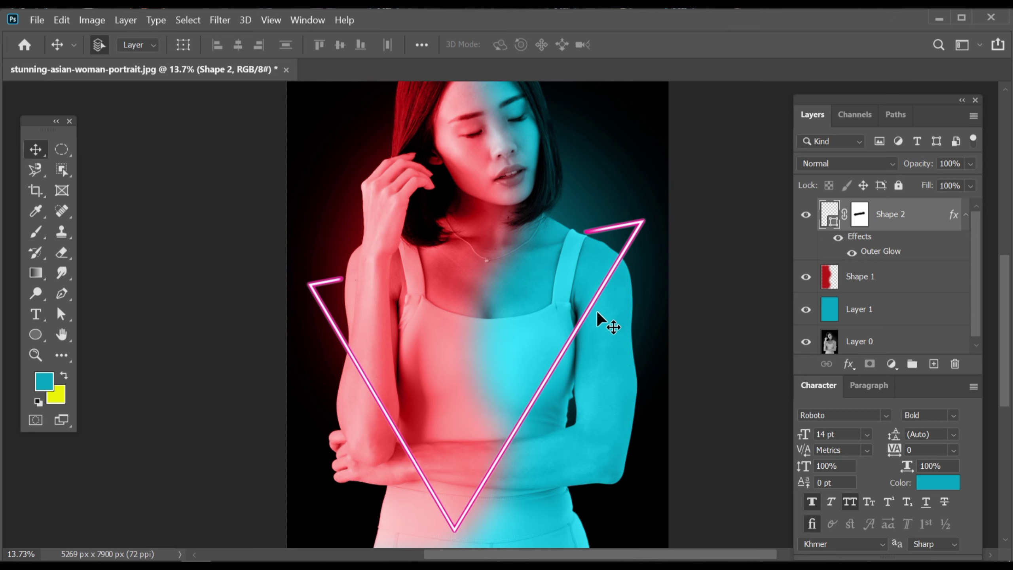
- Show the whole portrait in full-screen mode on a black background to review it
scroll(597, 310, "down", 2)
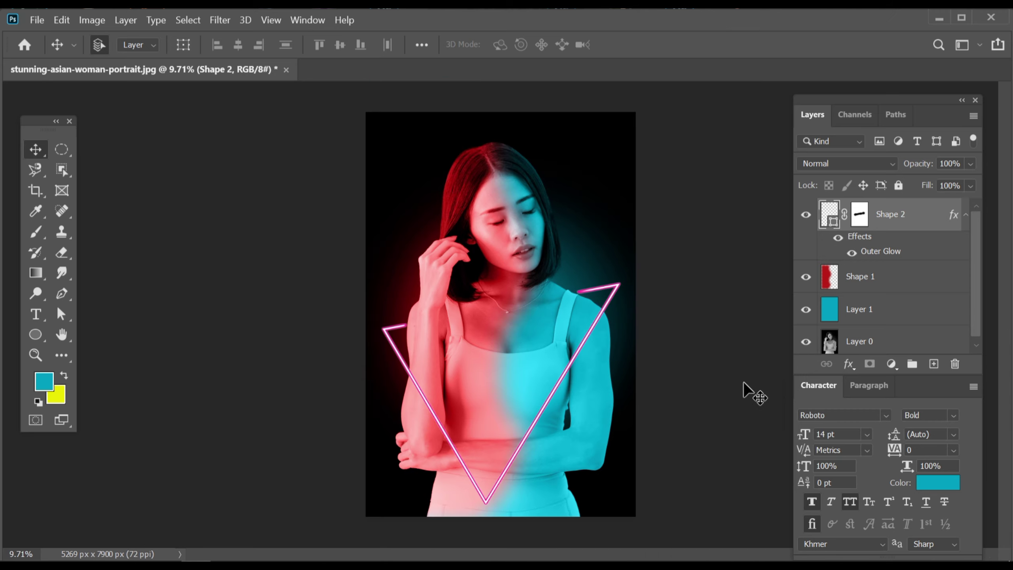
key("f")
key("f")
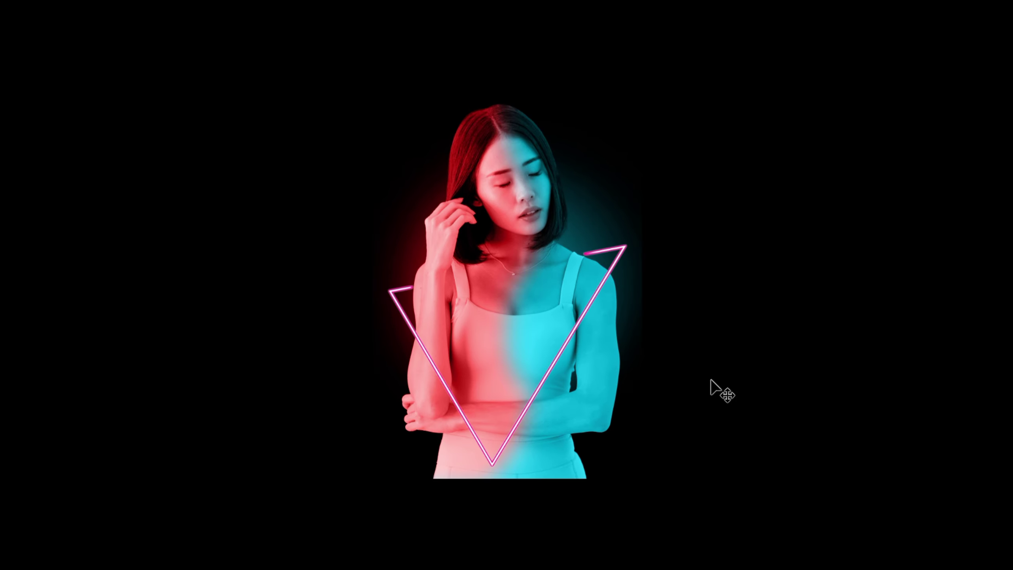